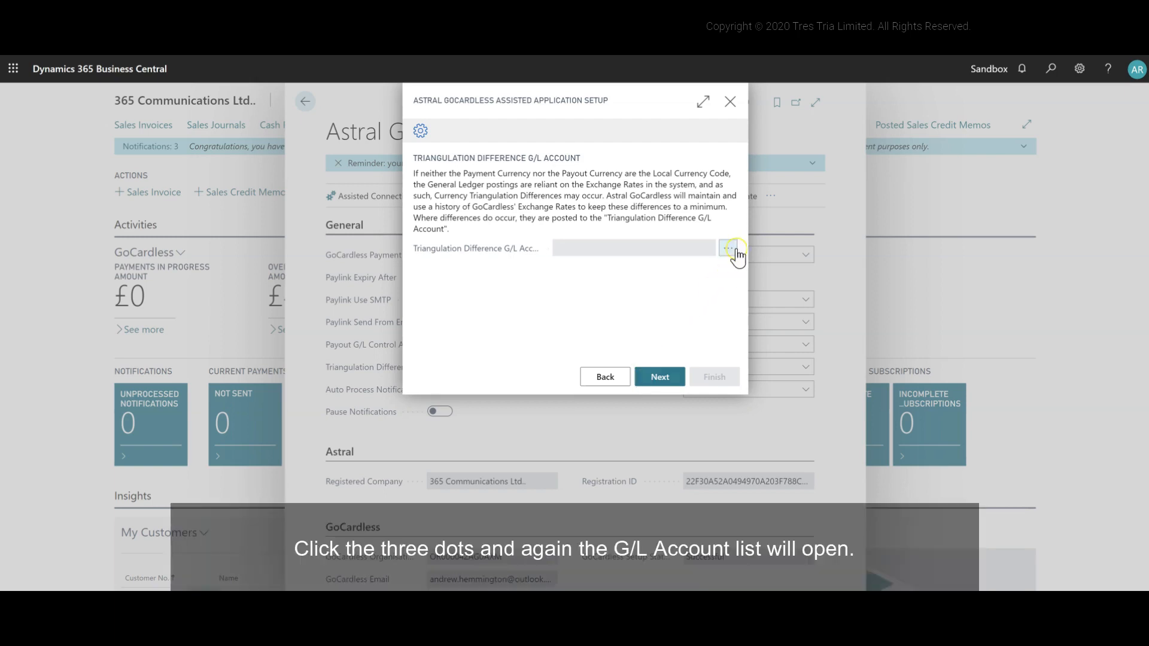
Step: Start a new G/L account for the Triangulation Difference G/L Account and set its Income/Balance to Income Statement
{"action": "left_click", "coordinate": [728, 249]}
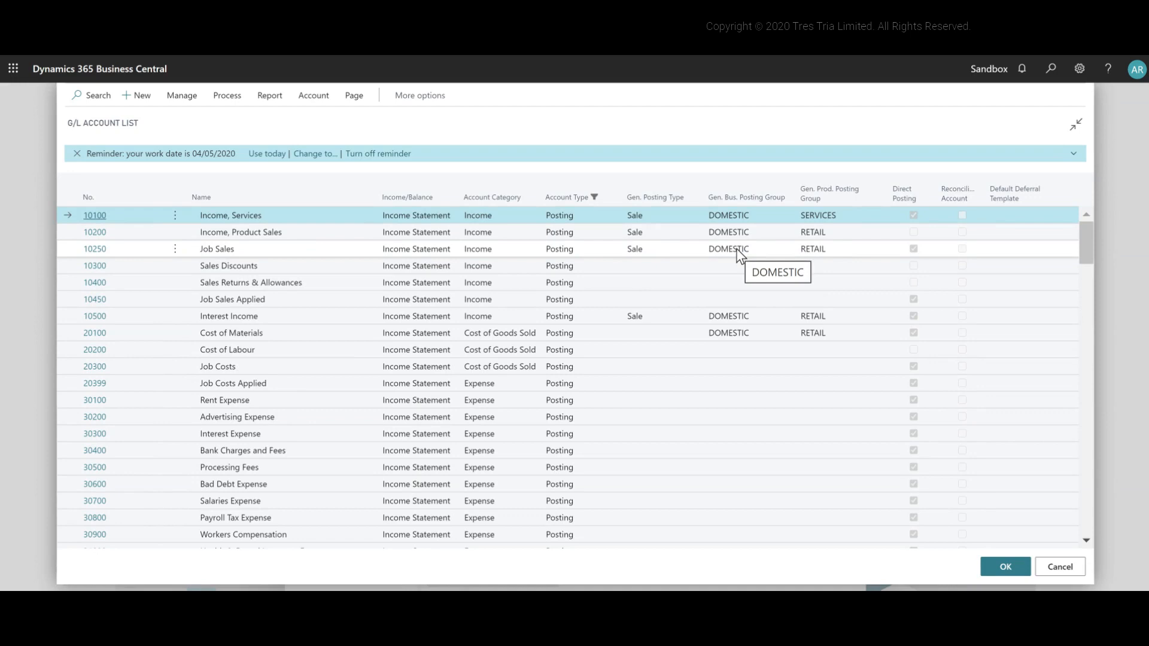
{"action": "scroll", "coordinate": [736, 249], "scroll_direction": "down", "scroll_amount": 2}
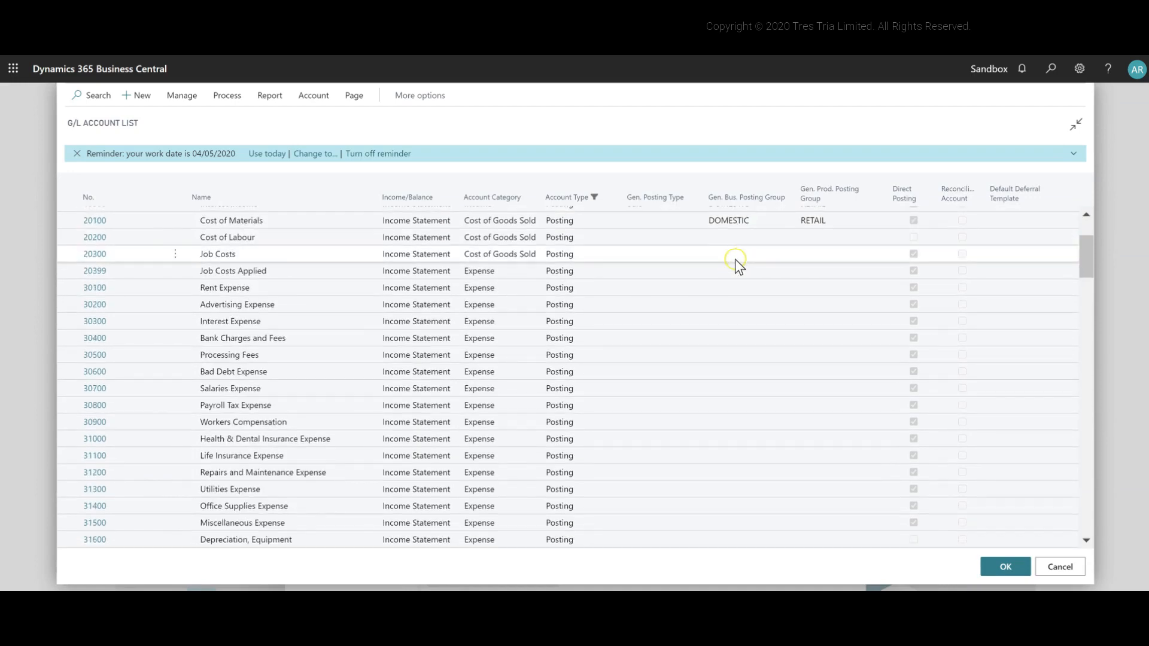
{"action": "scroll", "coordinate": [720, 267], "scroll_direction": "down", "scroll_amount": 1}
{"action": "scroll", "coordinate": [721, 270], "scroll_direction": "down", "scroll_amount": 3}
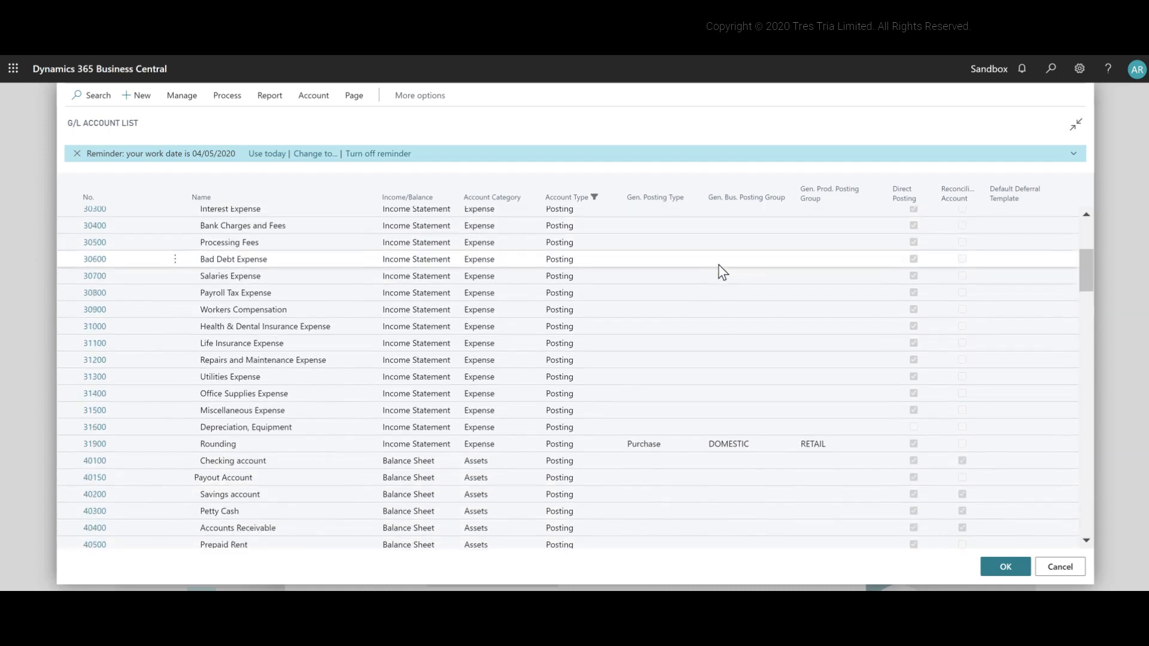
{"action": "scroll", "coordinate": [722, 273], "scroll_direction": "up", "scroll_amount": 4}
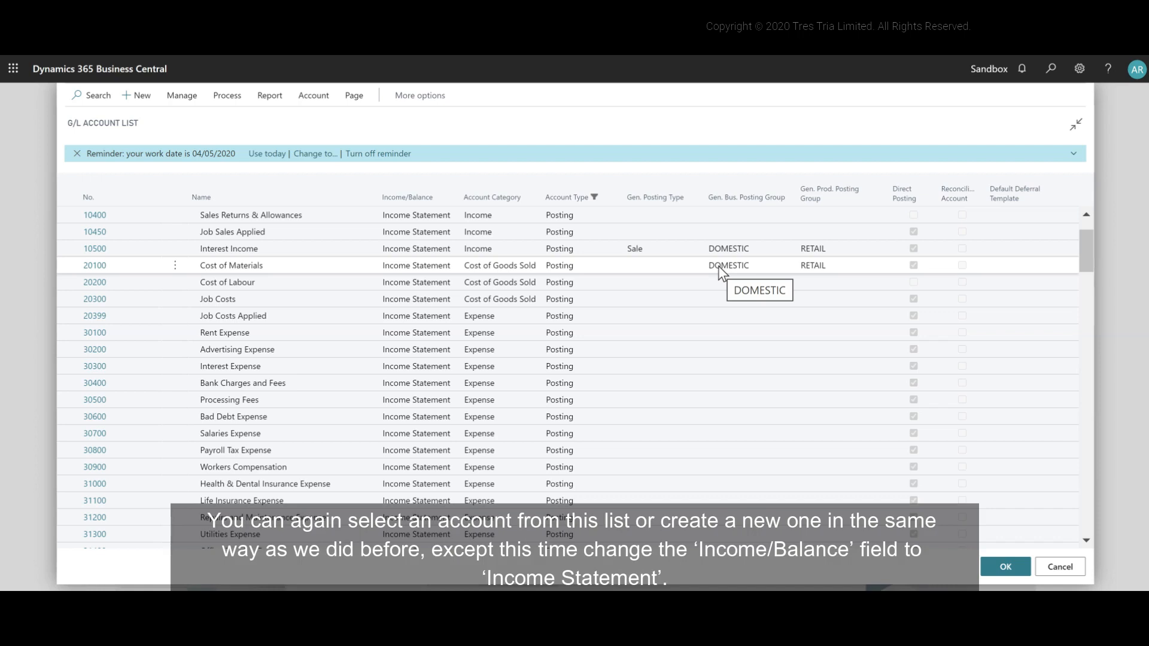
{"action": "left_click", "coordinate": [139, 95]}
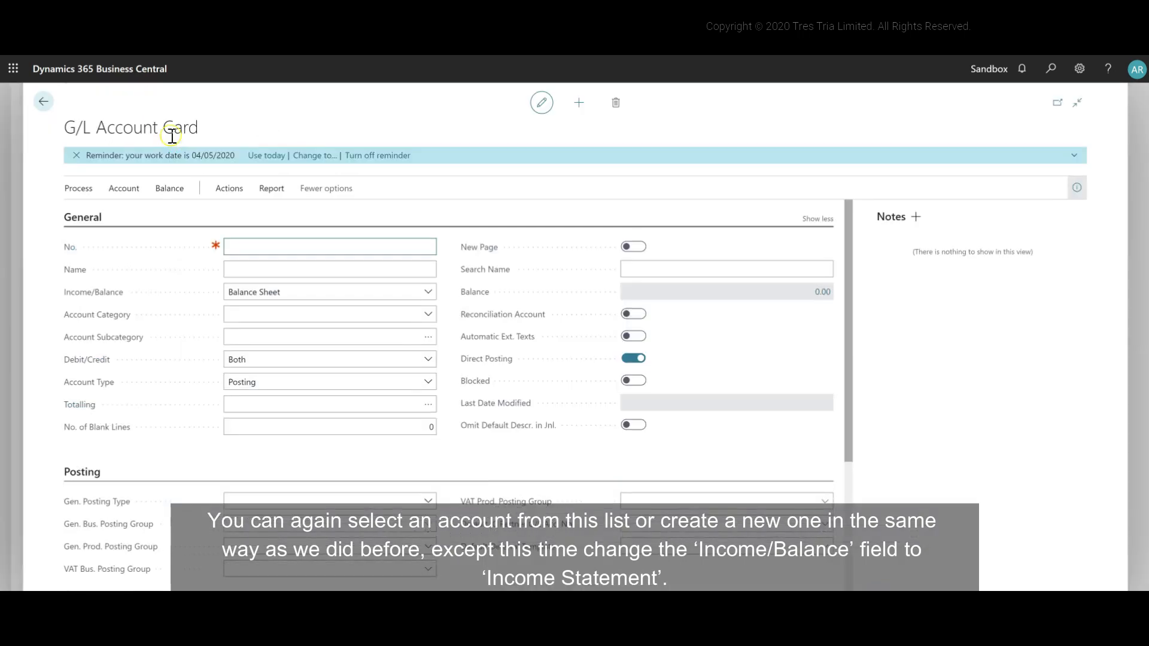
{"action": "left_click", "coordinate": [428, 293]}
{"action": "left_click", "coordinate": [422, 315]}
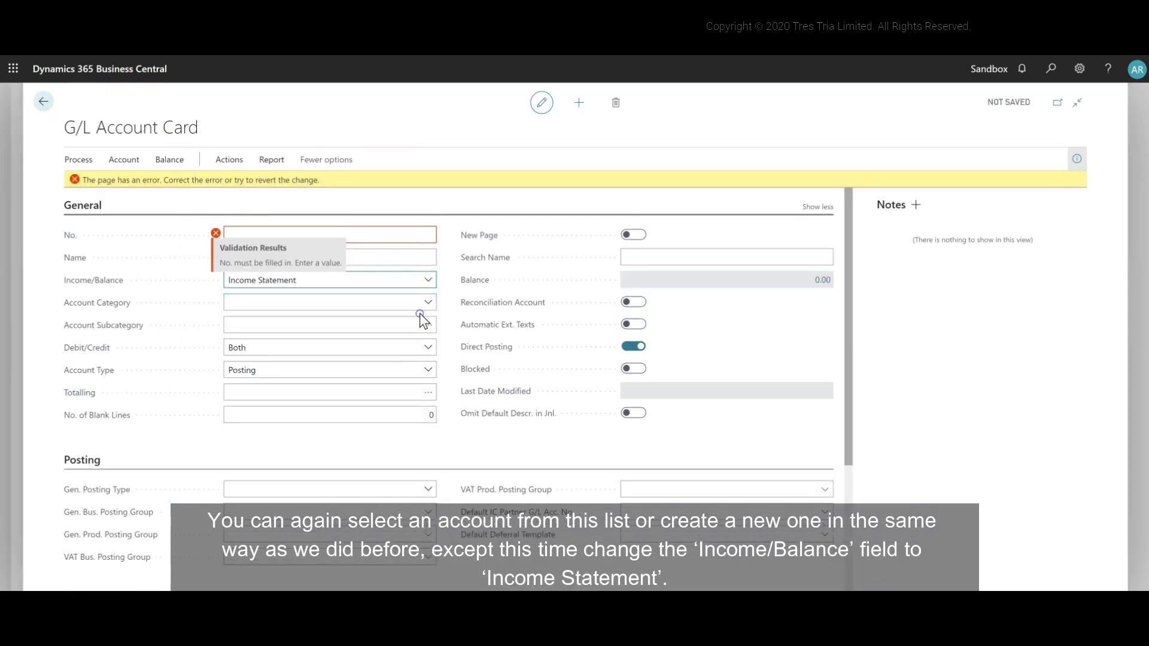
Step: Give the new G/L account the number 30150 and the name Triangulation Account
{"action": "left_click", "coordinate": [369, 242]}
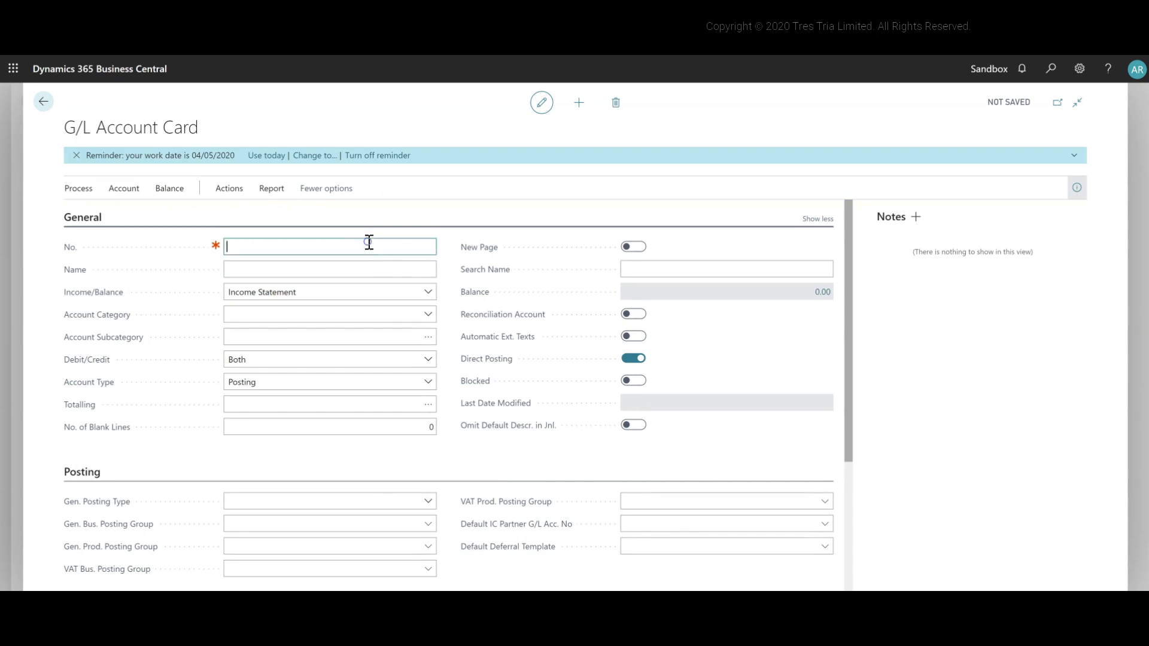
{"action": "type", "text": "30150"}
{"action": "key", "text": "Tab"}
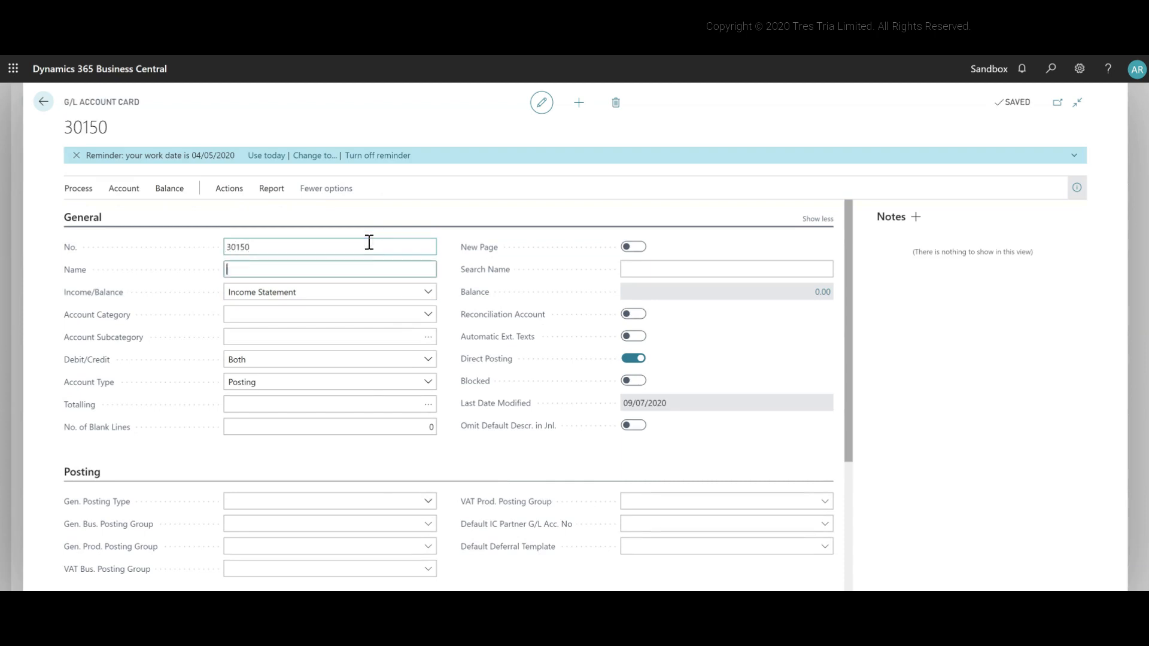
{"action": "type", "text": "Triangualation Account"}
{"action": "key", "text": "Tab"}
{"action": "key", "text": "Tab"}
{"action": "left_click", "coordinate": [389, 318]}
{"action": "left_click", "coordinate": [428, 321]}
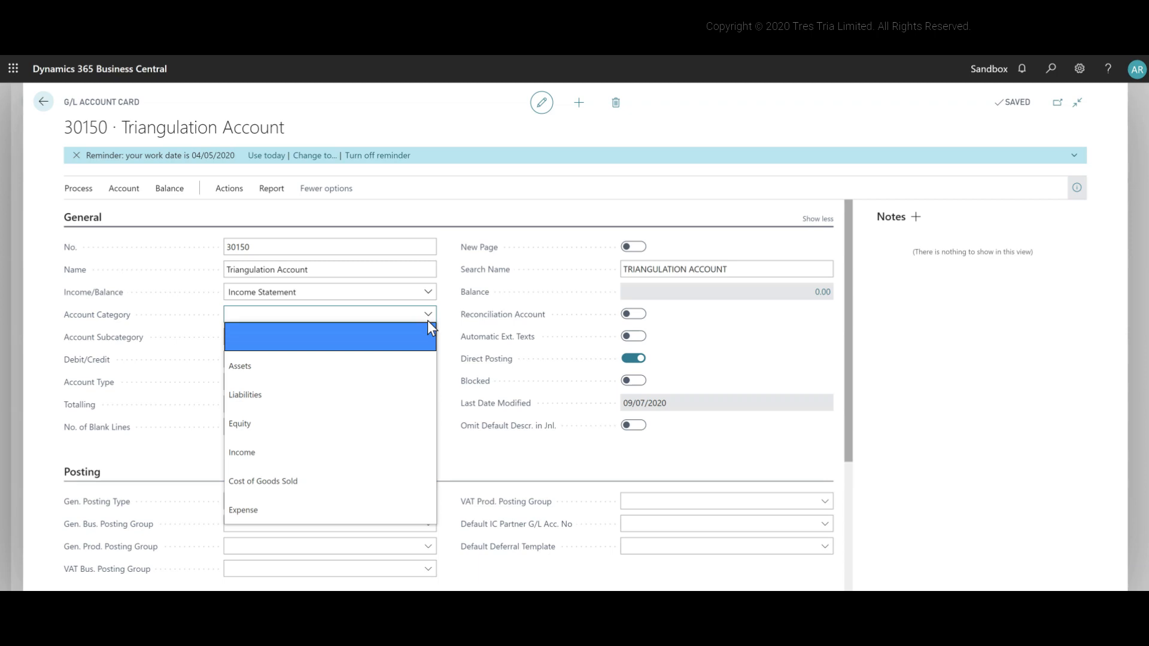
{"action": "left_click", "coordinate": [420, 507]}
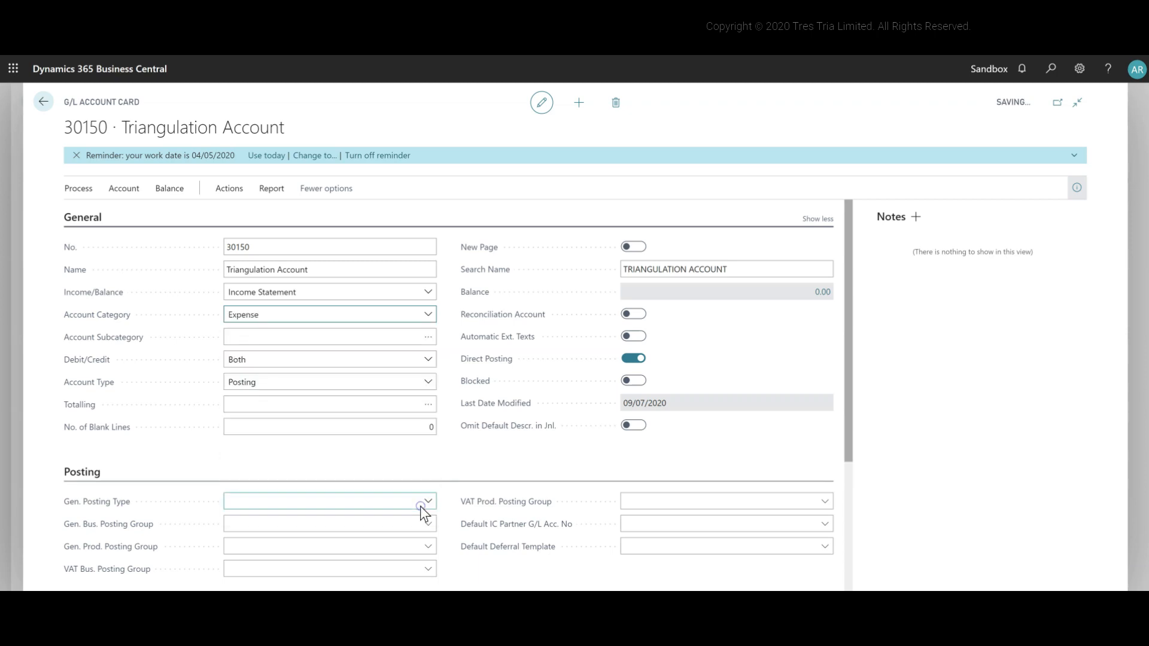
{"action": "key", "text": "Tab"}
{"action": "key", "text": "Tab"}
{"action": "key", "text": "Tab"}
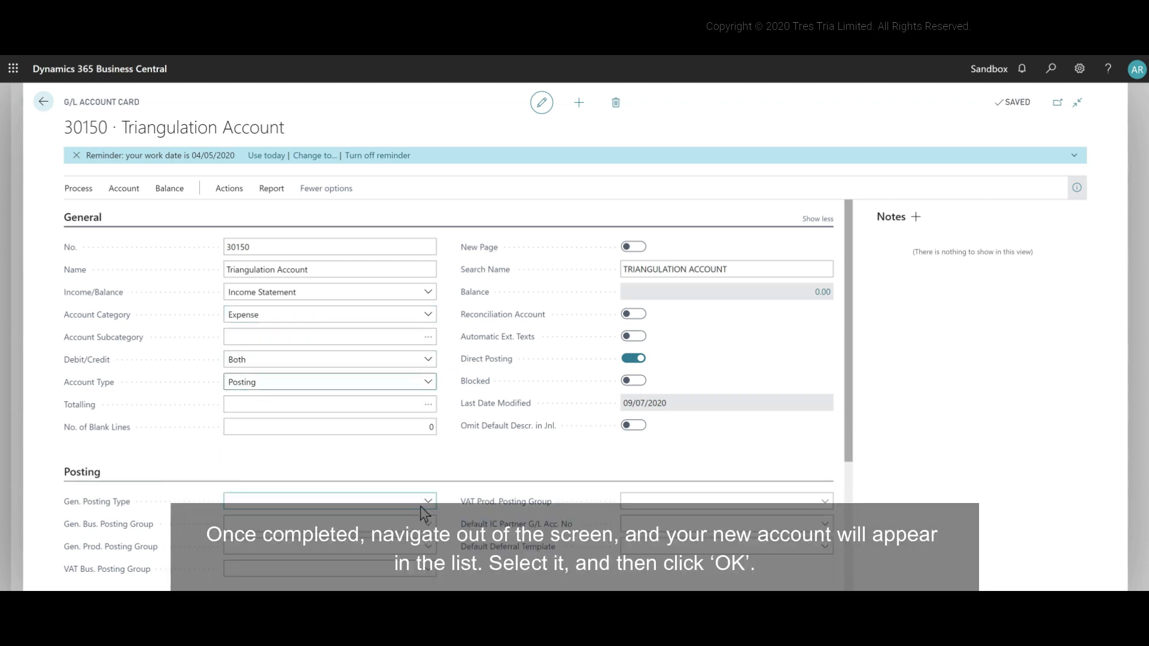
Step: Assign account 30150 as the Triangulation Difference G/L Account and continue the assisted setup
{"action": "left_click", "coordinate": [42, 106]}
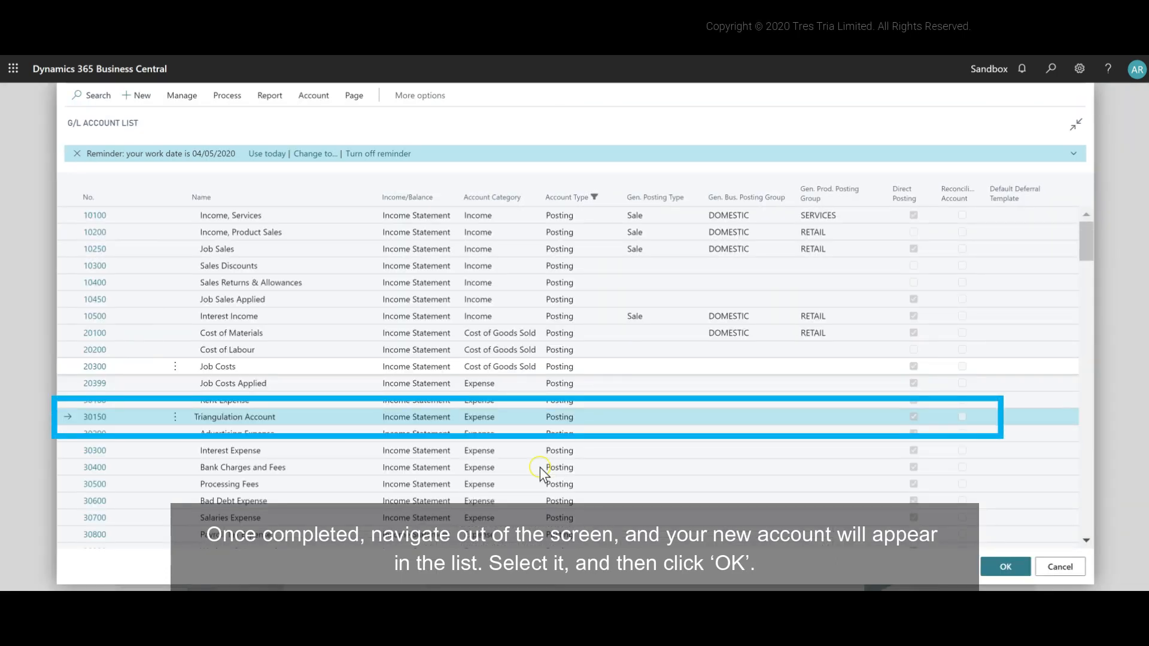
{"action": "left_click", "coordinate": [1006, 567]}
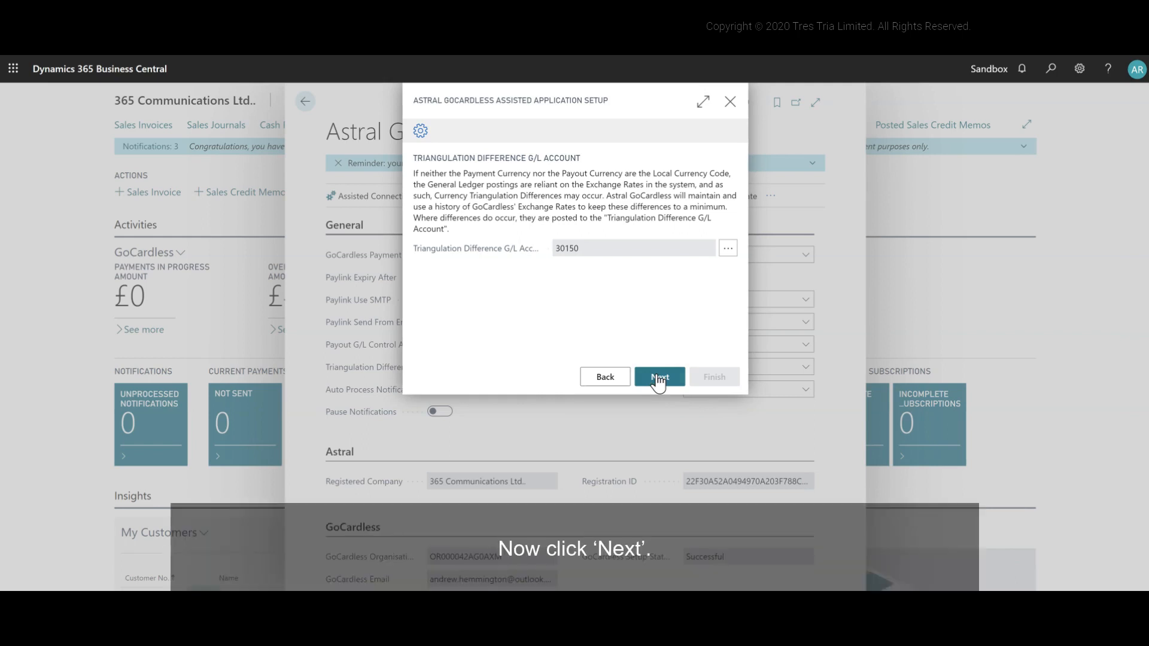
{"action": "left_click", "coordinate": [659, 378]}
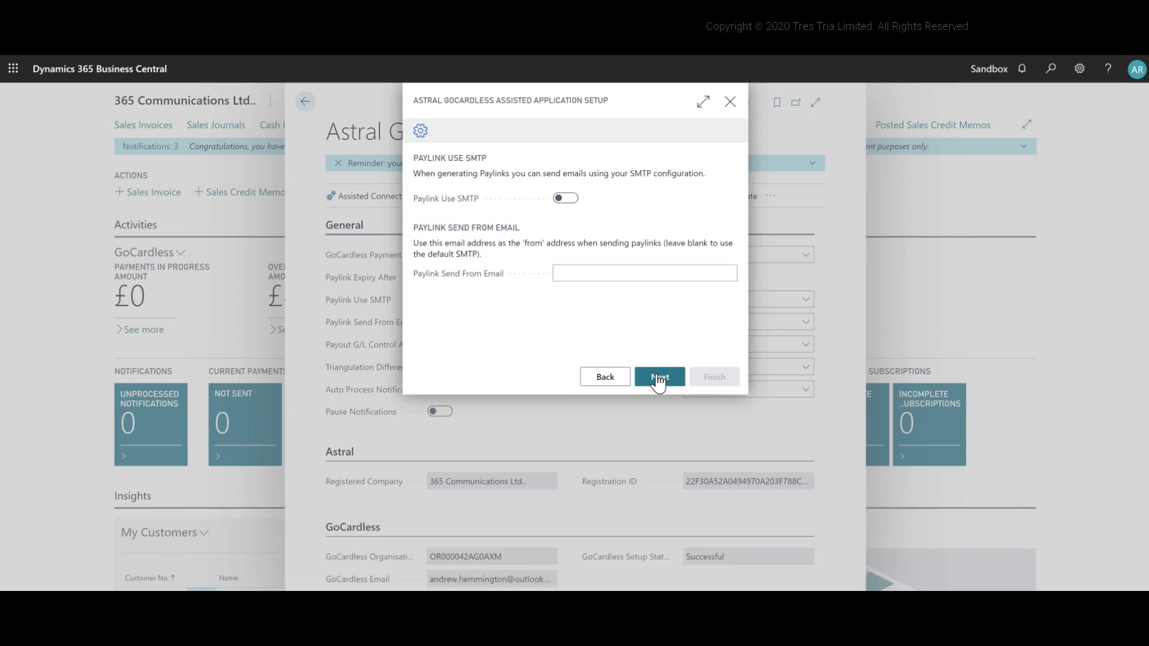
Step: Try to enable Paylink Use SMTP and switch the option back off
{"action": "left_click", "coordinate": [566, 198]}
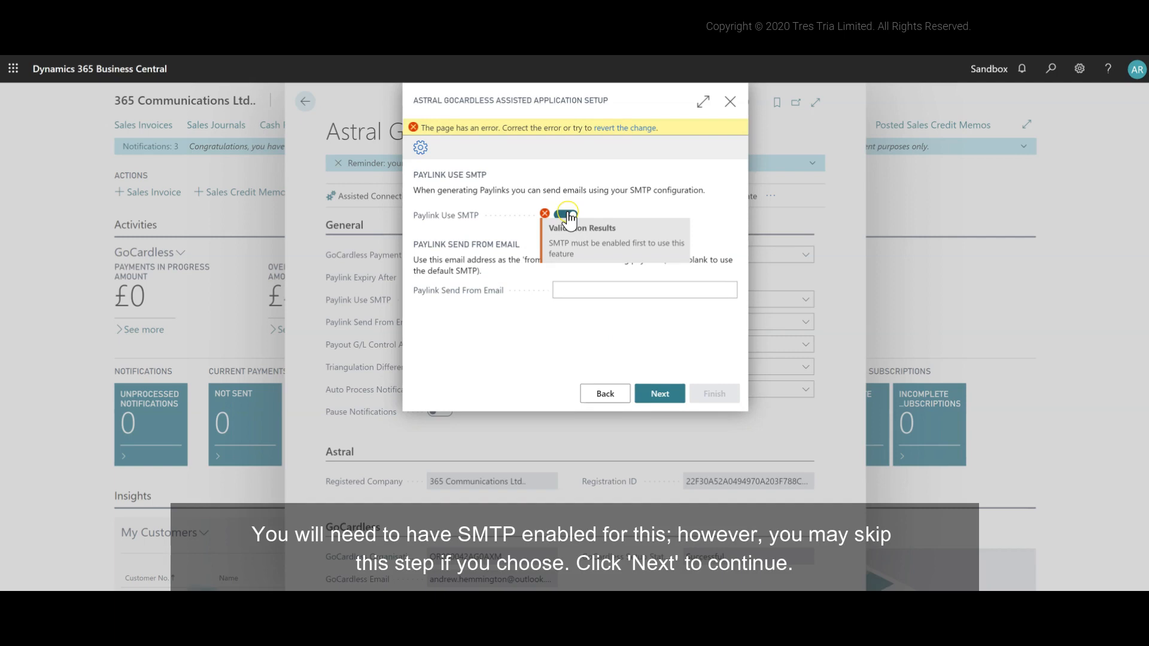
{"action": "left_click", "coordinate": [567, 215]}
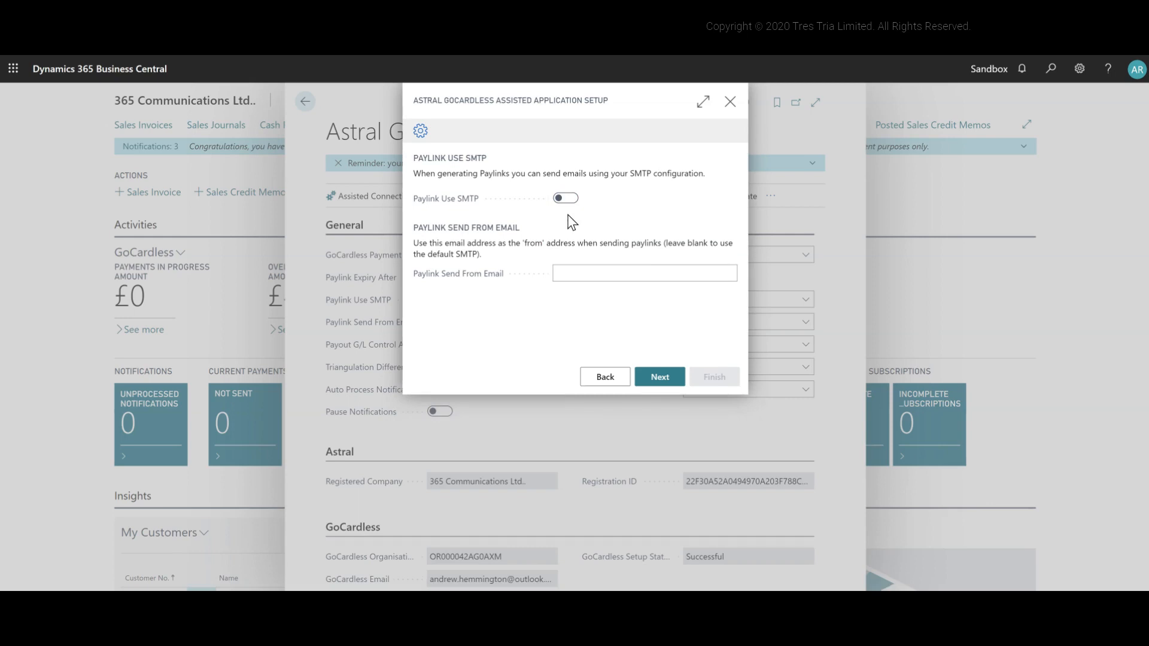
Step: Skip the paylink email settings and set the Default Language Code to ENG, English (United Kingdom), continuing to the GoCardless creditor page
{"action": "left_click", "coordinate": [673, 381]}
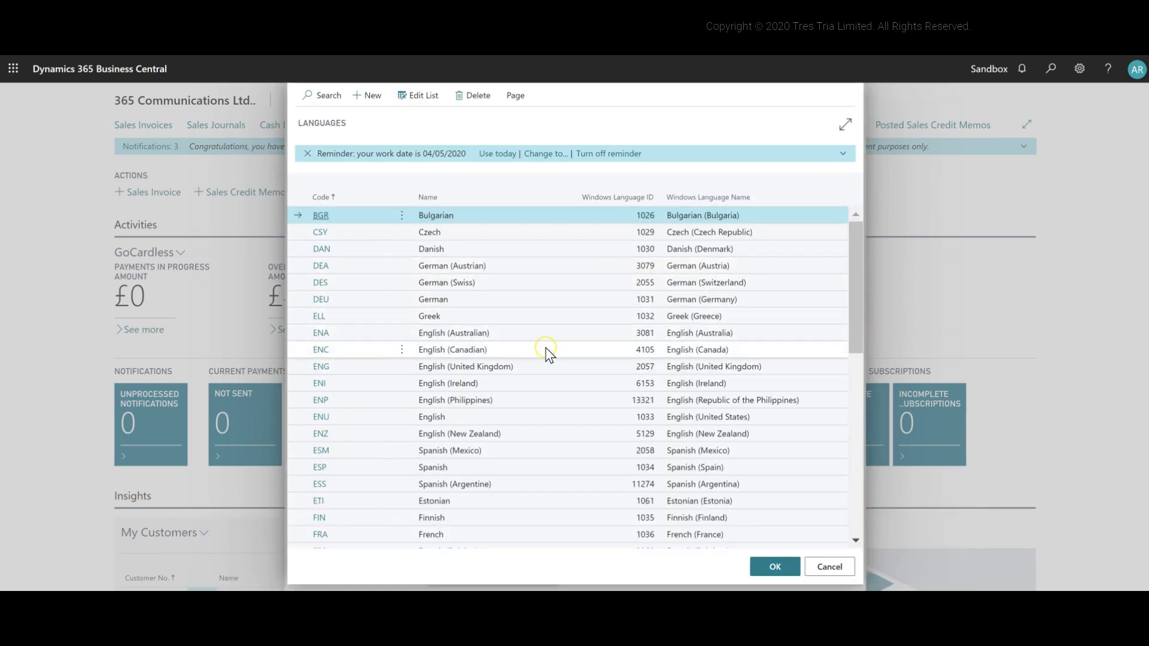
{"action": "left_click", "coordinate": [547, 365]}
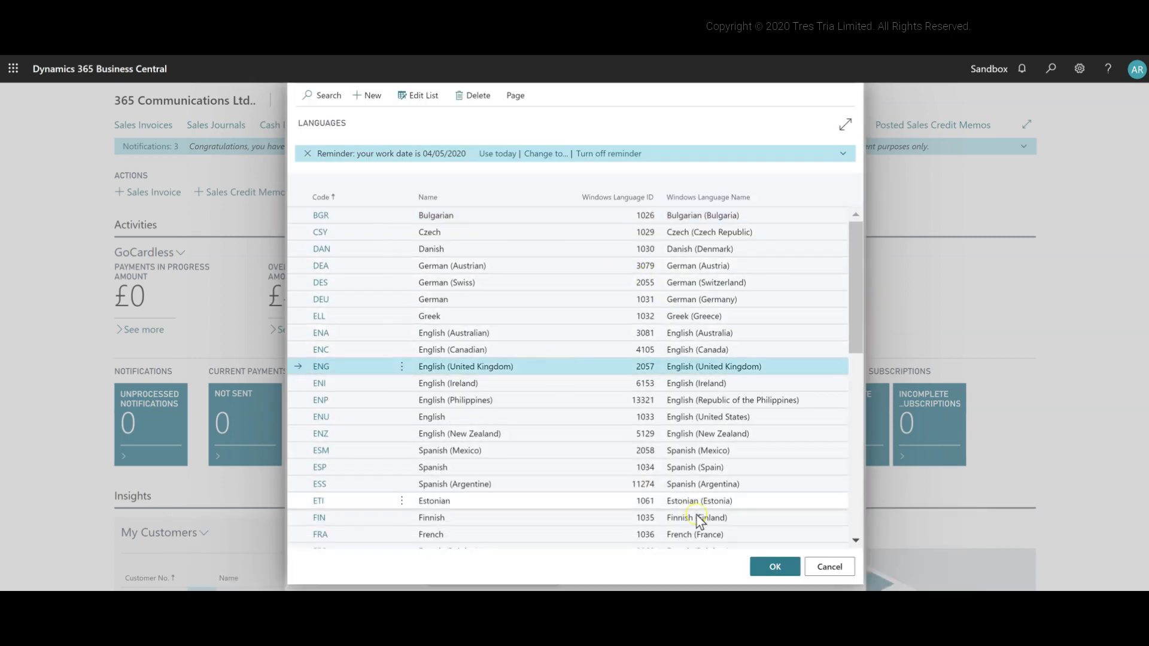
{"action": "left_click", "coordinate": [774, 566]}
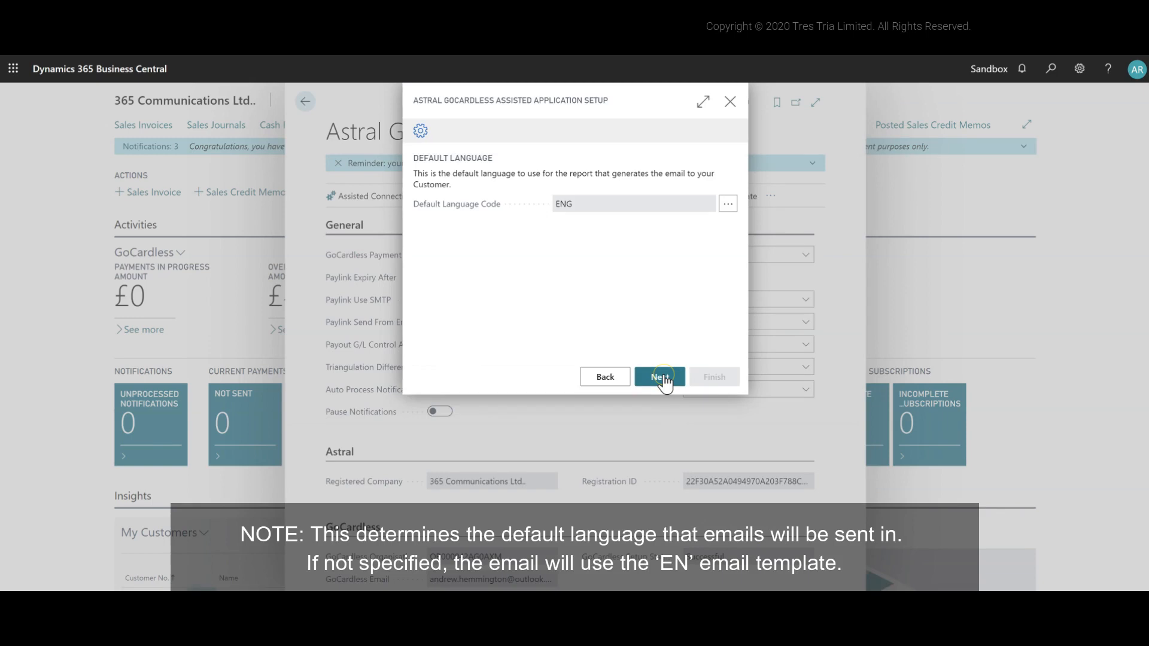
{"action": "left_click", "coordinate": [661, 377]}
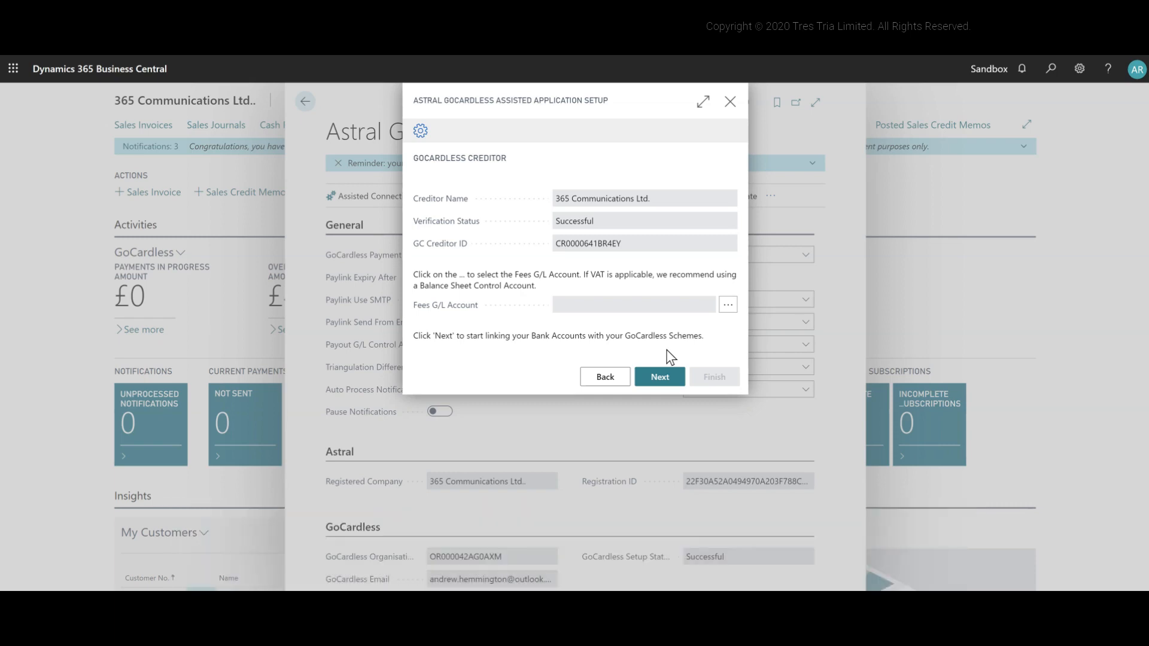
Step: Create a balance sheet G/L account for the GoCardless fees with number 50150 and name Go Cardless Fees
{"action": "left_click", "coordinate": [728, 311]}
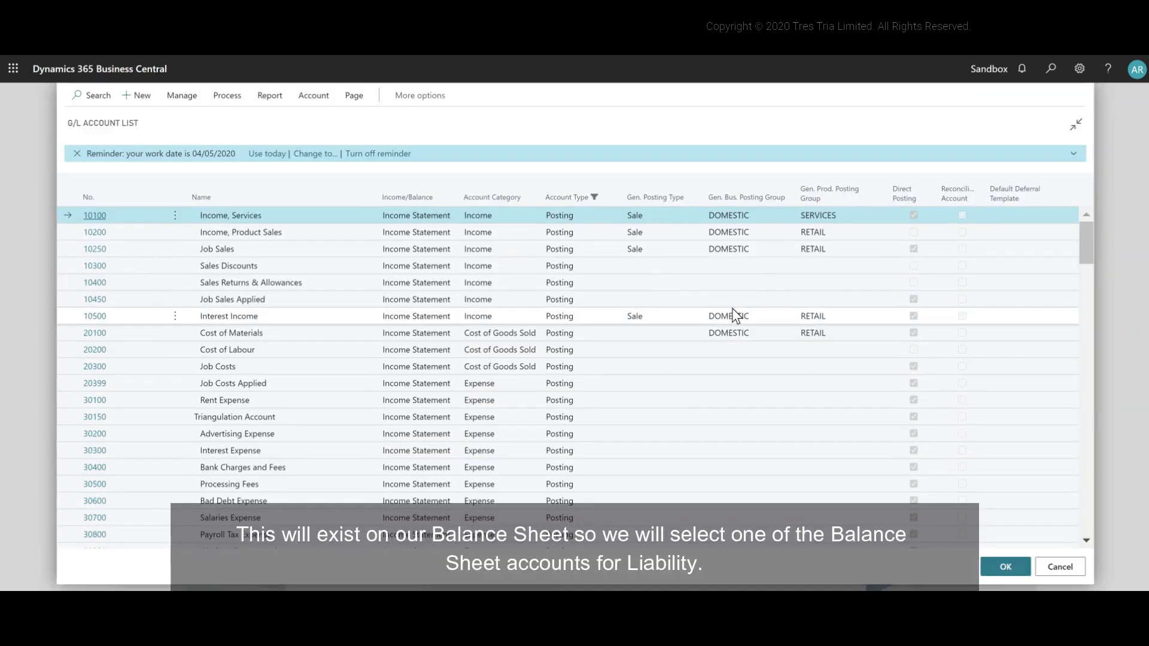
{"action": "scroll", "coordinate": [732, 310], "scroll_direction": "down", "scroll_amount": 7}
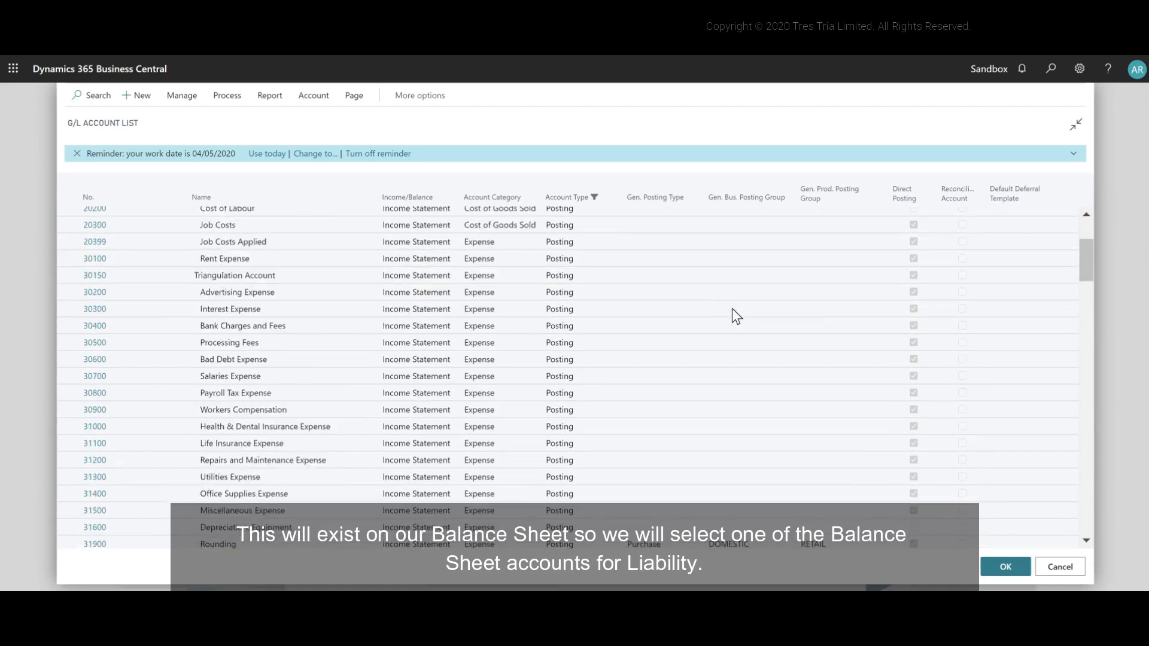
{"action": "scroll", "coordinate": [732, 310], "scroll_direction": "down", "scroll_amount": 3}
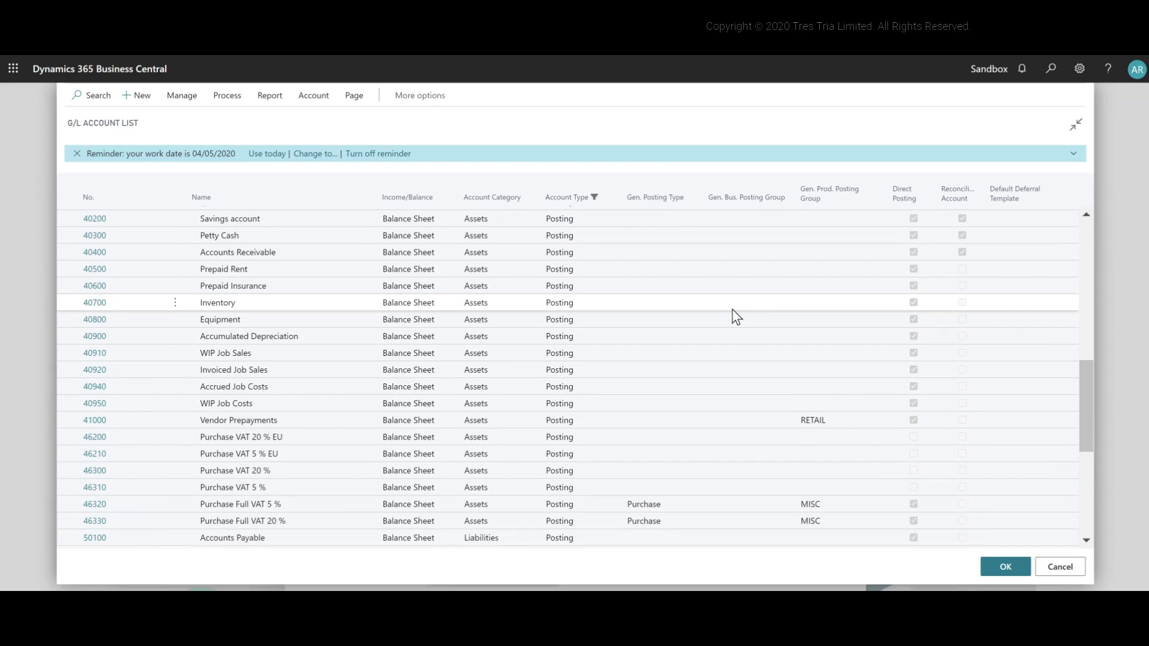
{"action": "scroll", "coordinate": [731, 309], "scroll_direction": "down", "scroll_amount": 4}
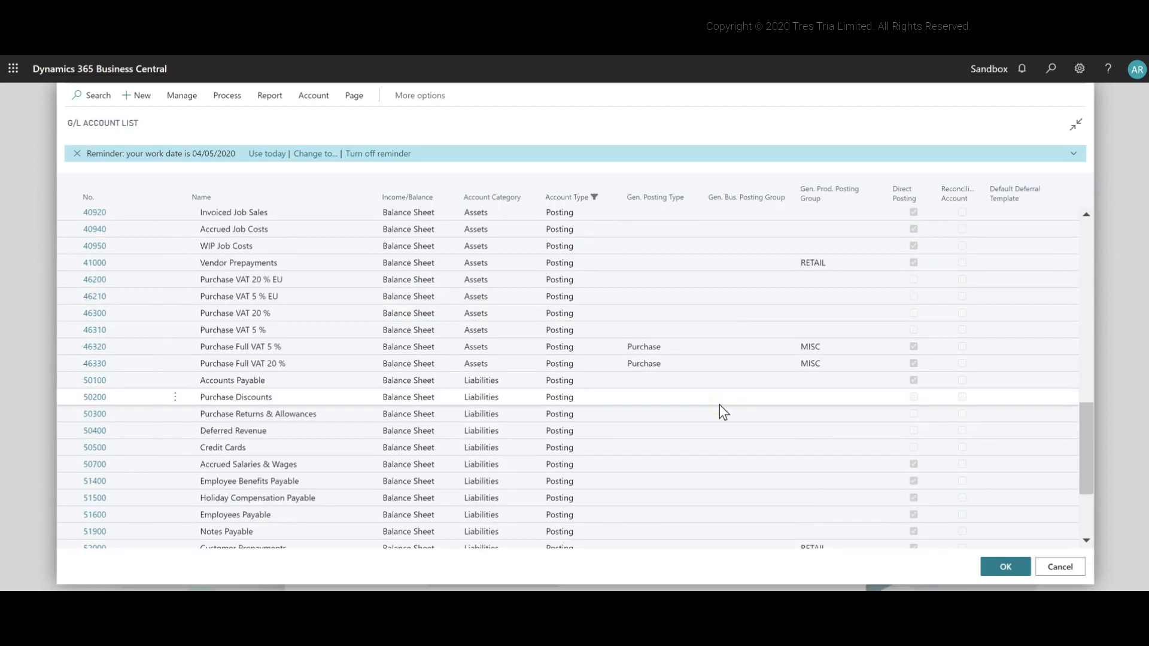
{"action": "left_click", "coordinate": [142, 95]}
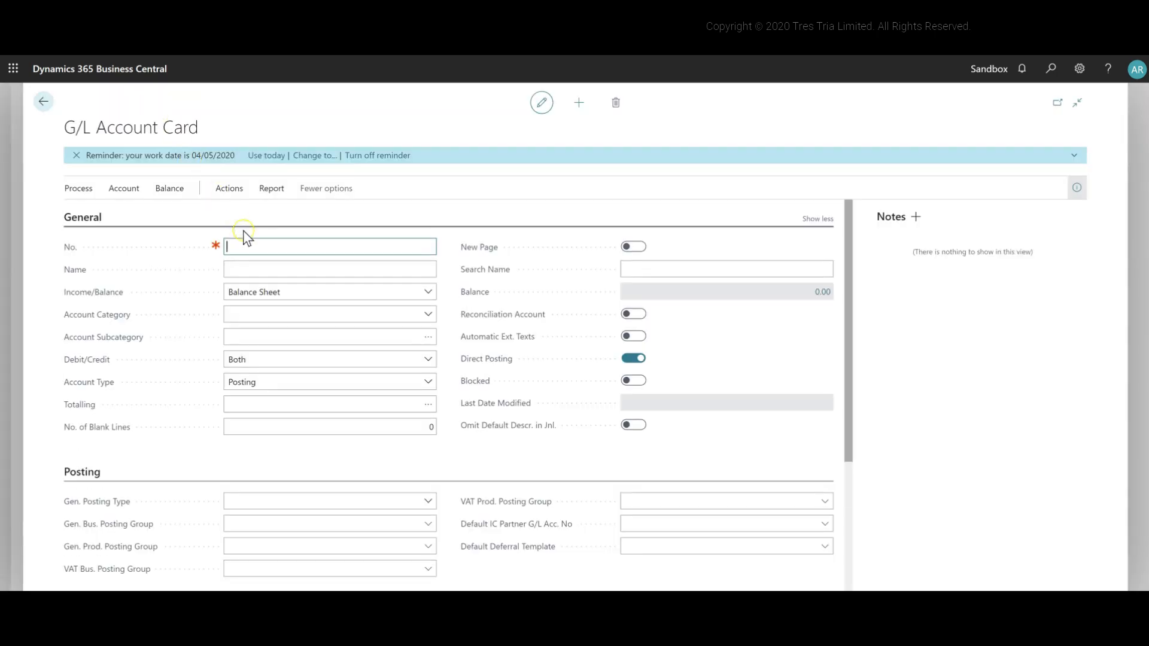
{"action": "type", "text": "50150"}
{"action": "key", "text": "Tab"}
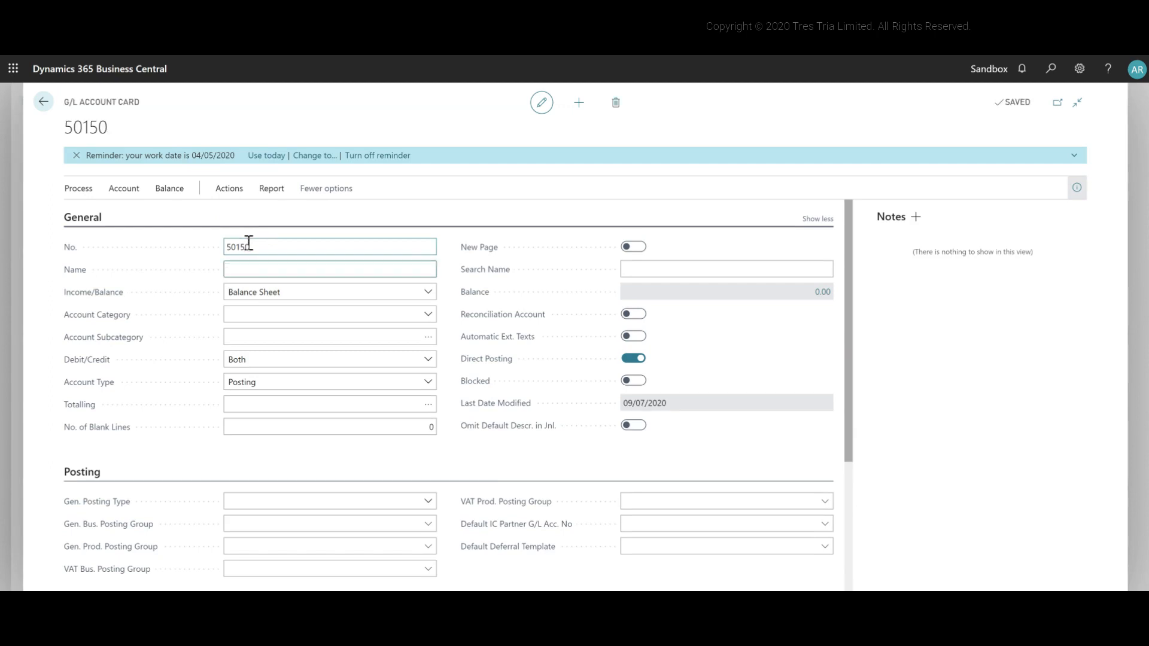
{"action": "type", "text": "Go Cardless Fees"}
{"action": "key", "text": "Tab"}
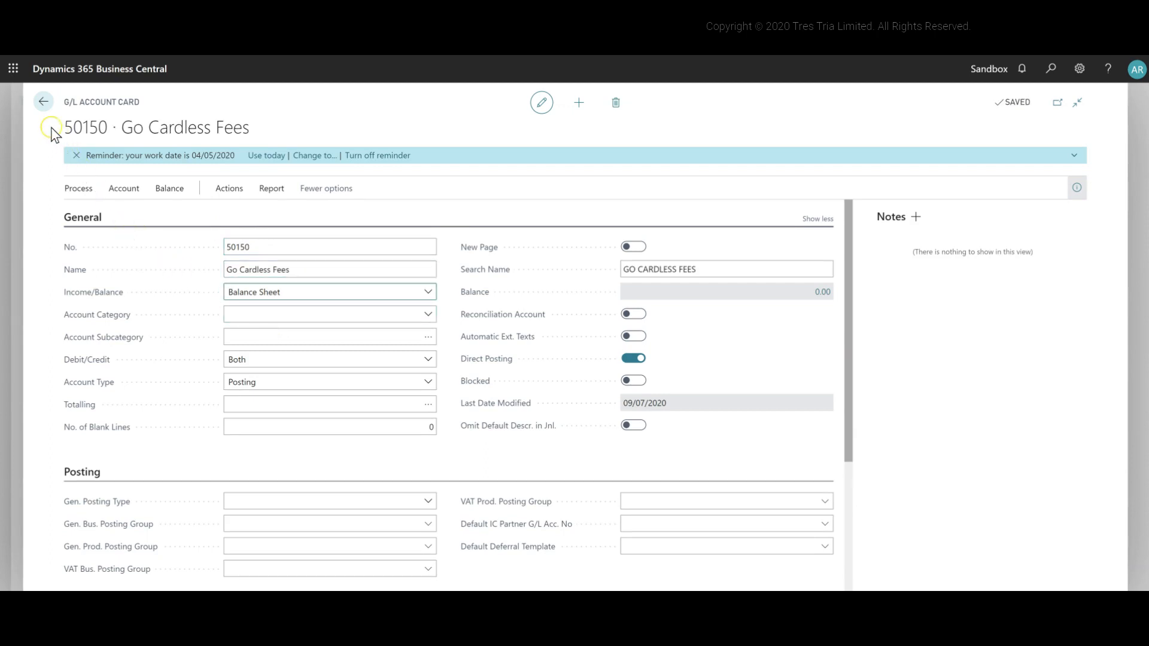
Step: Assign account 50150 as the creditor's Fees G/L Account and continue to the scheme linking
{"action": "left_click", "coordinate": [43, 107]}
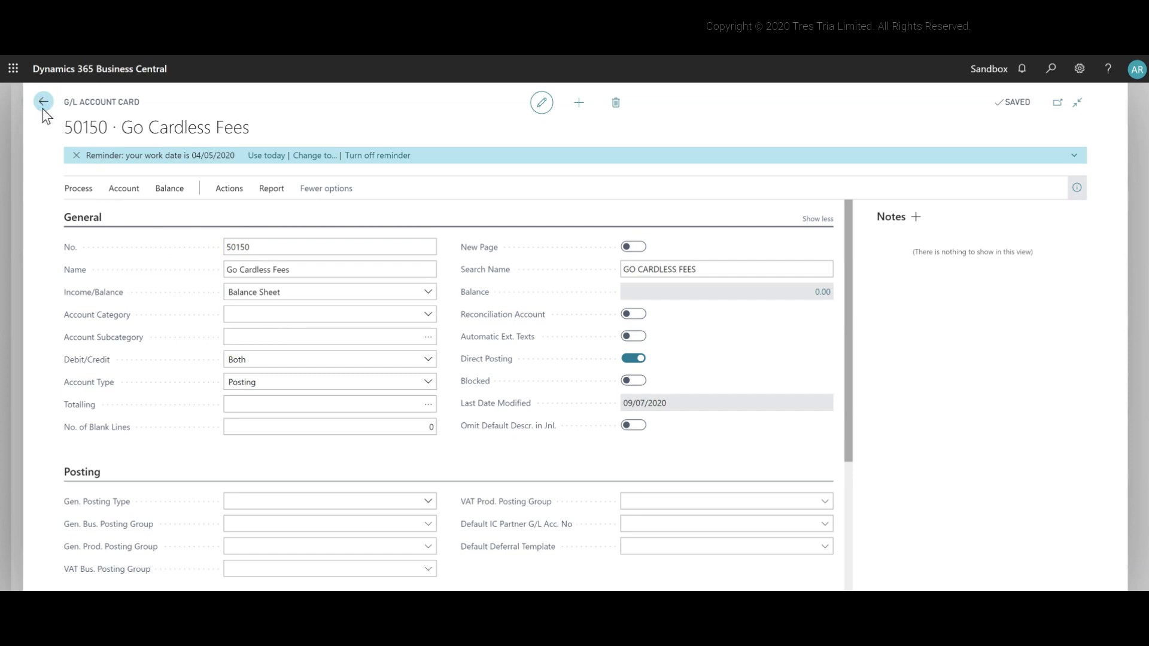
{"action": "left_click", "coordinate": [1016, 571]}
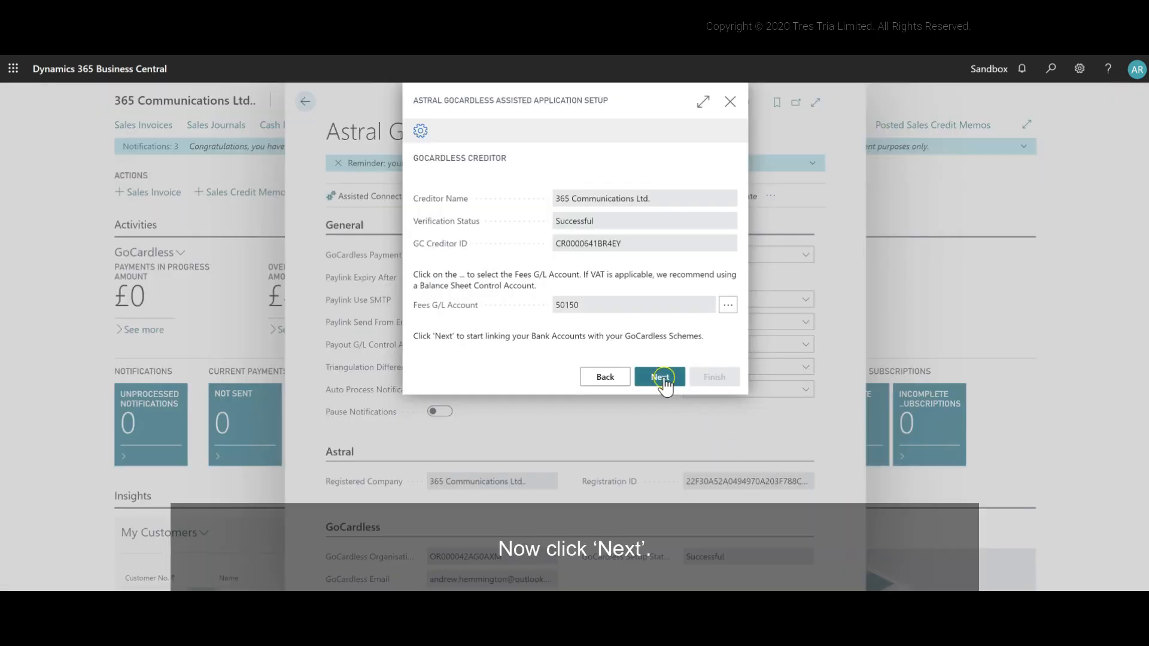
{"action": "left_click", "coordinate": [661, 377]}
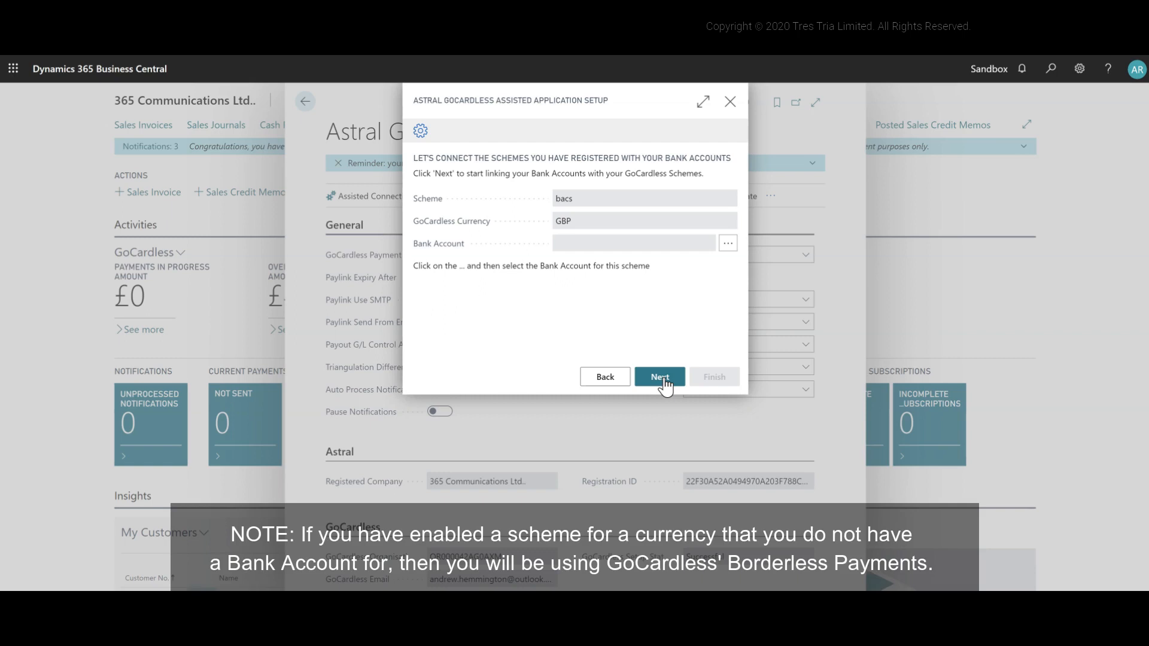
Step: Link the bacs scheme in GBP to the CHECKING bank account and continue to the following scheme
{"action": "left_click", "coordinate": [661, 377]}
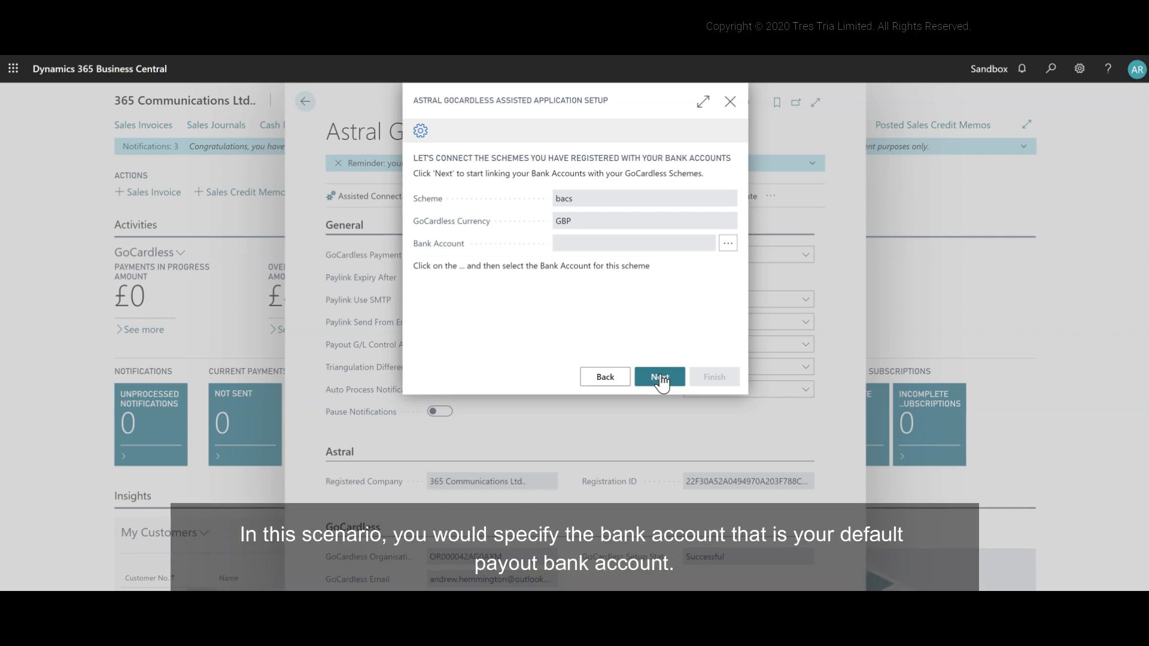
{"action": "left_click", "coordinate": [661, 378]}
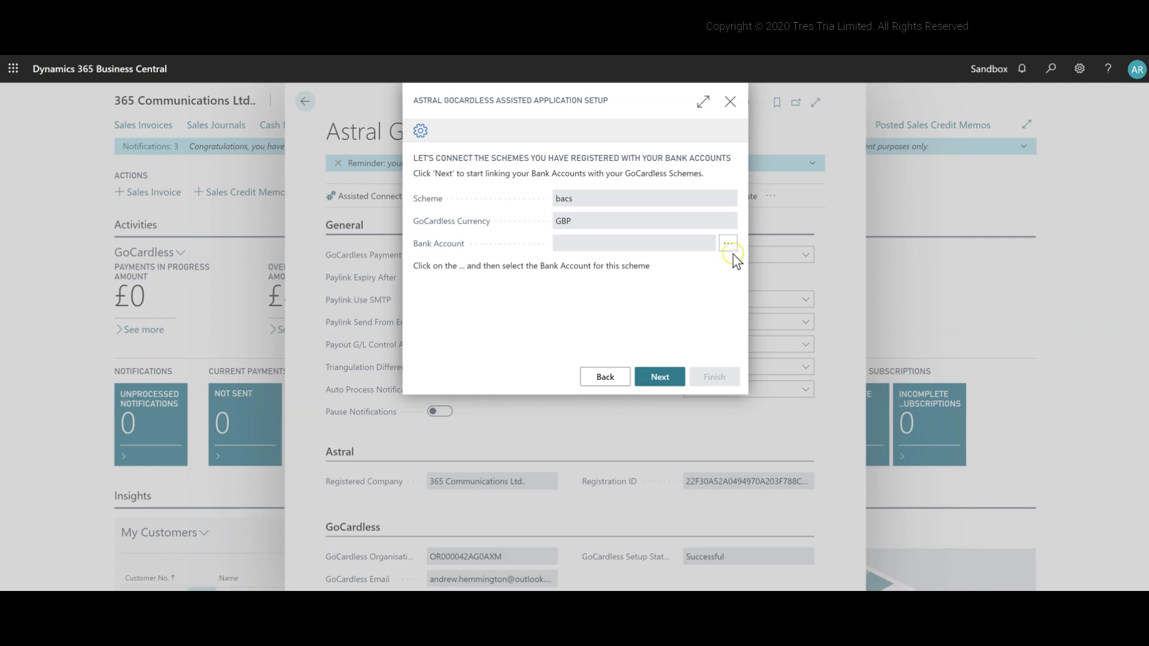
{"action": "left_click", "coordinate": [728, 249]}
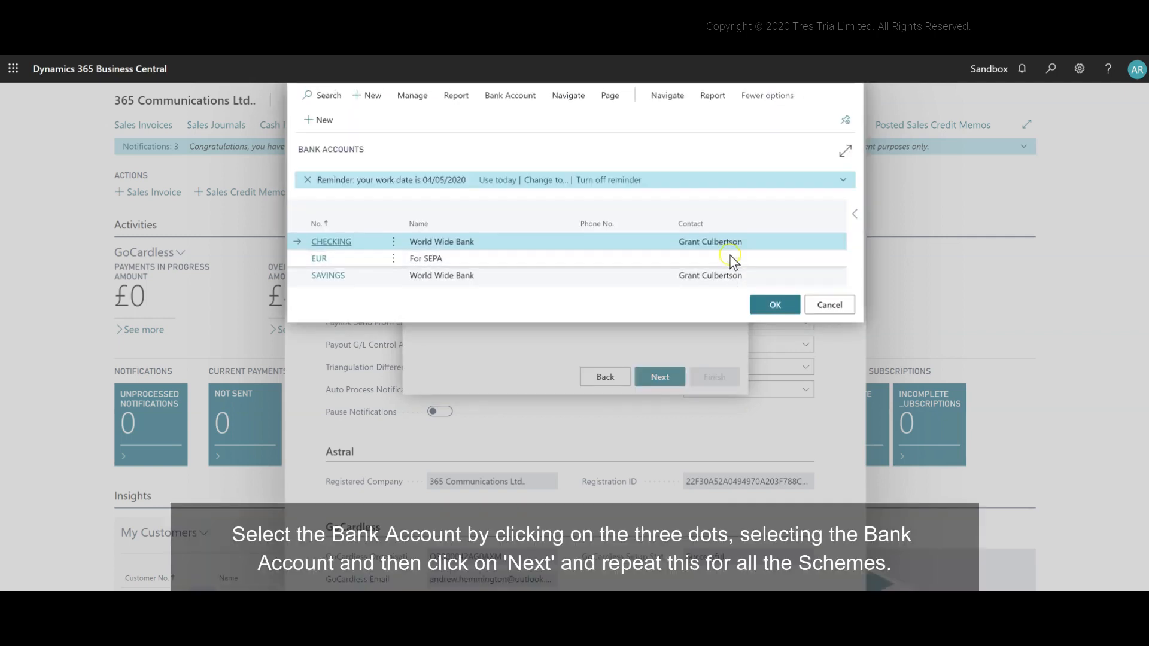
{"action": "left_click", "coordinate": [775, 306]}
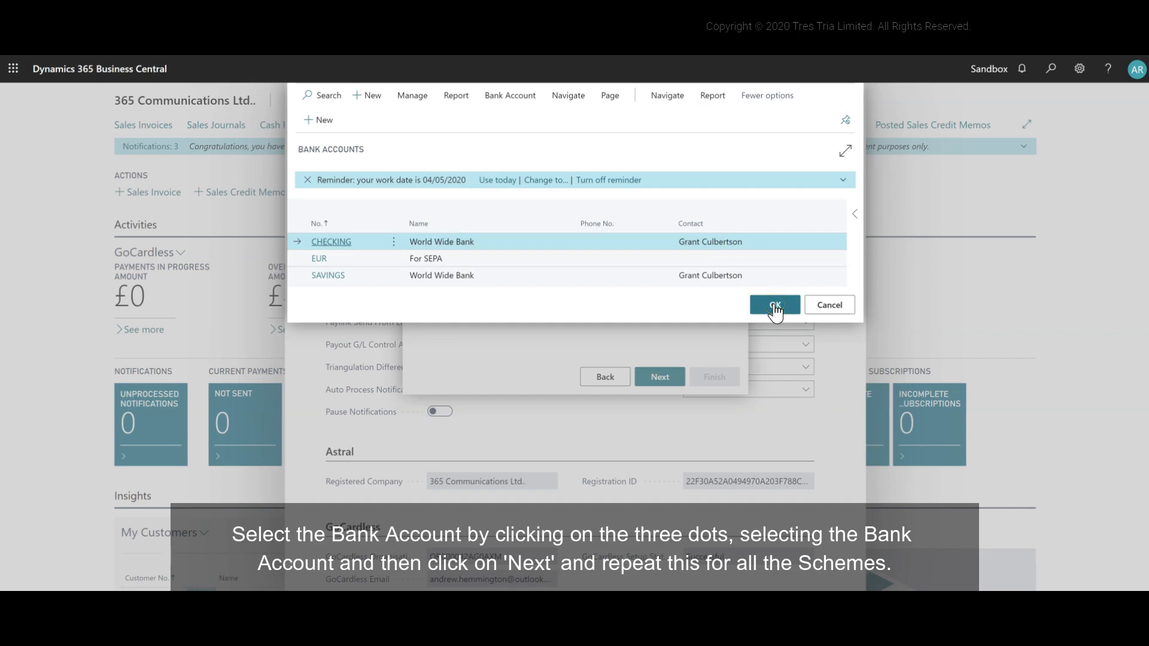
{"action": "left_click", "coordinate": [663, 386]}
Step: Link the ach scheme in USD to the CHECKING bank account and continue to the autogiro scheme
{"action": "left_click", "coordinate": [728, 247]}
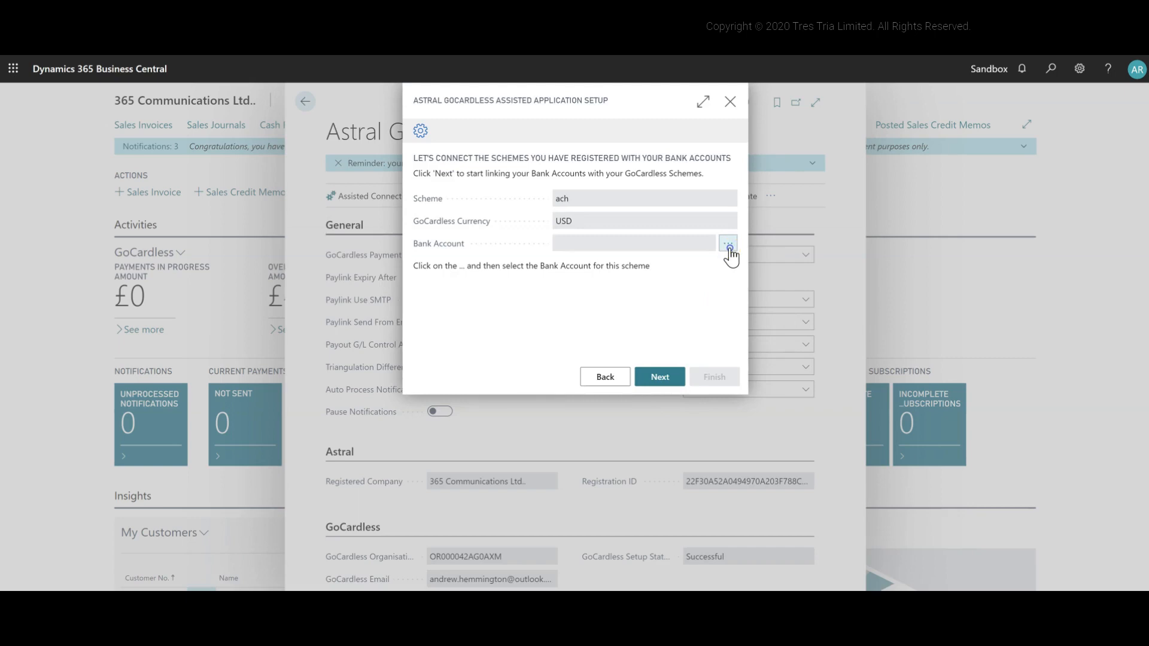
{"action": "left_click", "coordinate": [763, 306]}
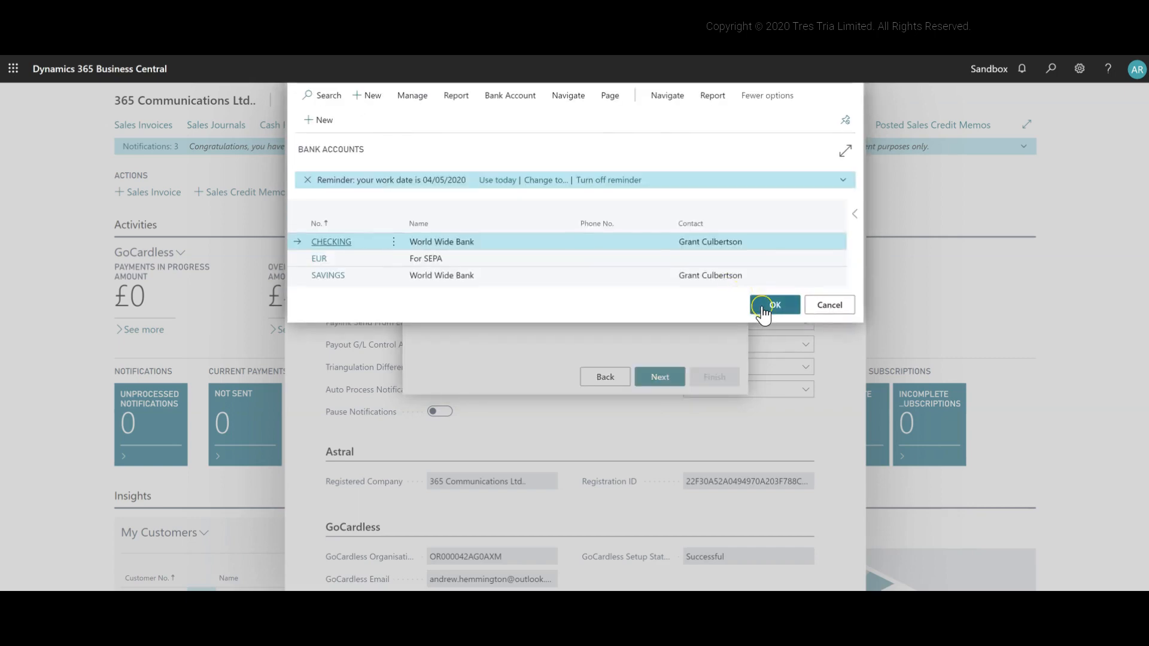
{"action": "left_click", "coordinate": [686, 377]}
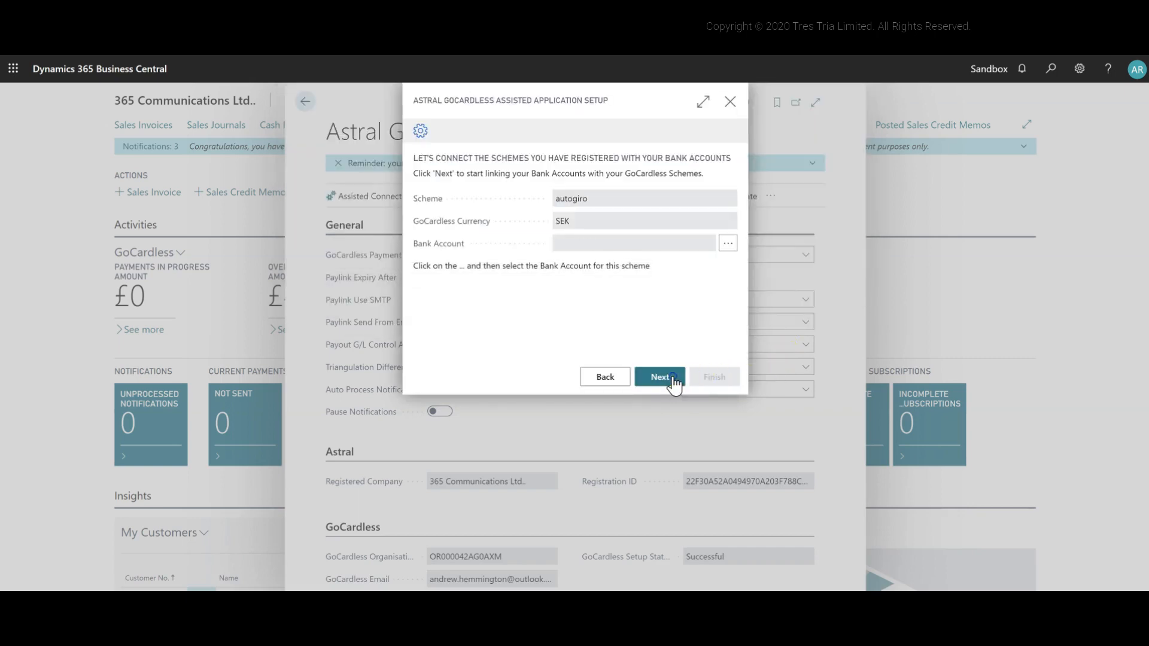
Step: Move on from the autogiro scheme through the following ones, link the scheme before sepa to the CHECKING bank account, and continue
{"action": "left_click", "coordinate": [673, 377]}
{"action": "left_click", "coordinate": [674, 377]}
{"action": "left_click", "coordinate": [673, 377]}
{"action": "left_click", "coordinate": [729, 247]}
{"action": "left_click", "coordinate": [772, 303]}
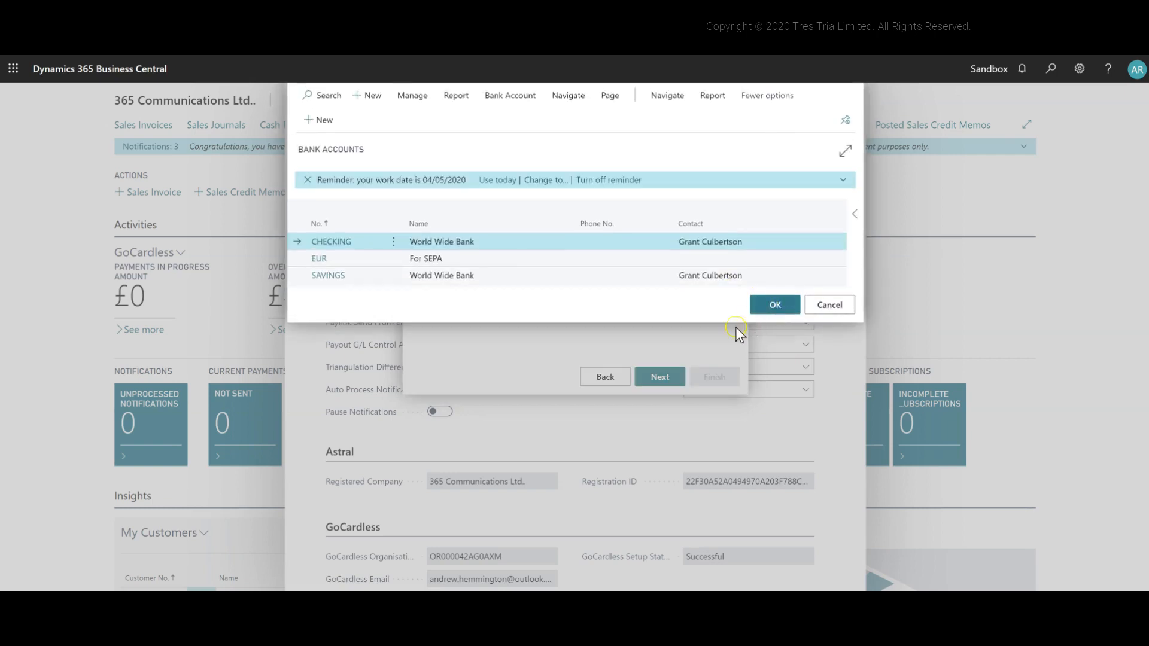
{"action": "left_click", "coordinate": [656, 377]}
Step: Link the sepa scheme in EUR to the EUR bank account and continue to the final setup page
{"action": "left_click", "coordinate": [728, 243]}
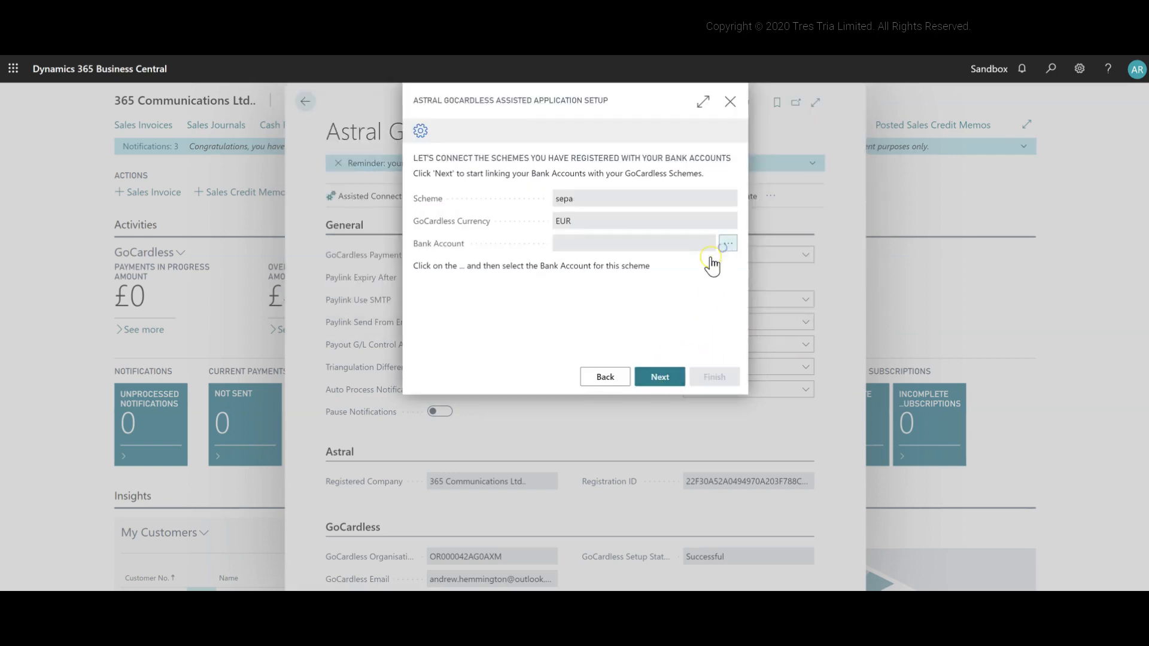
{"action": "left_click", "coordinate": [601, 258]}
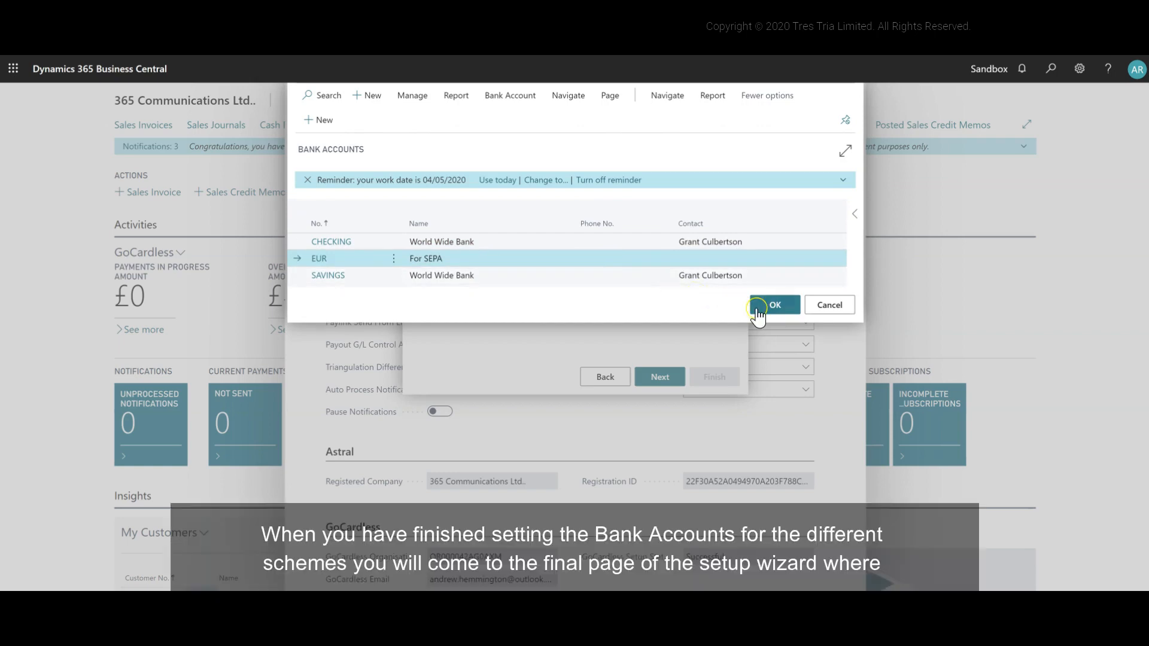
{"action": "left_click", "coordinate": [772, 306]}
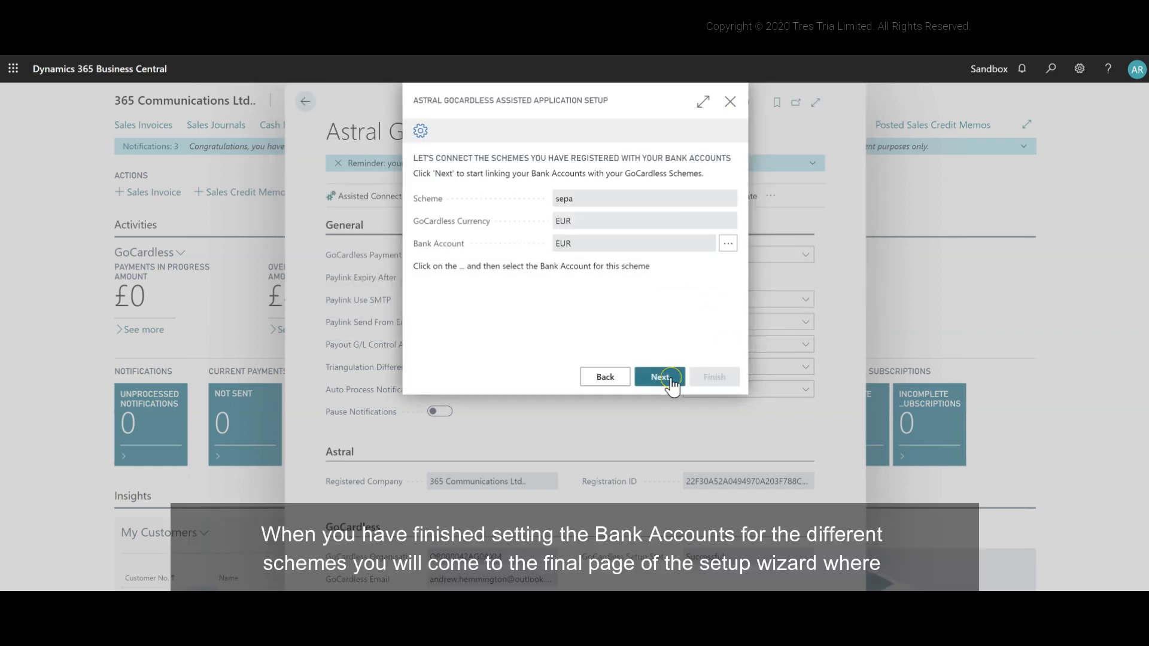
{"action": "left_click", "coordinate": [660, 377]}
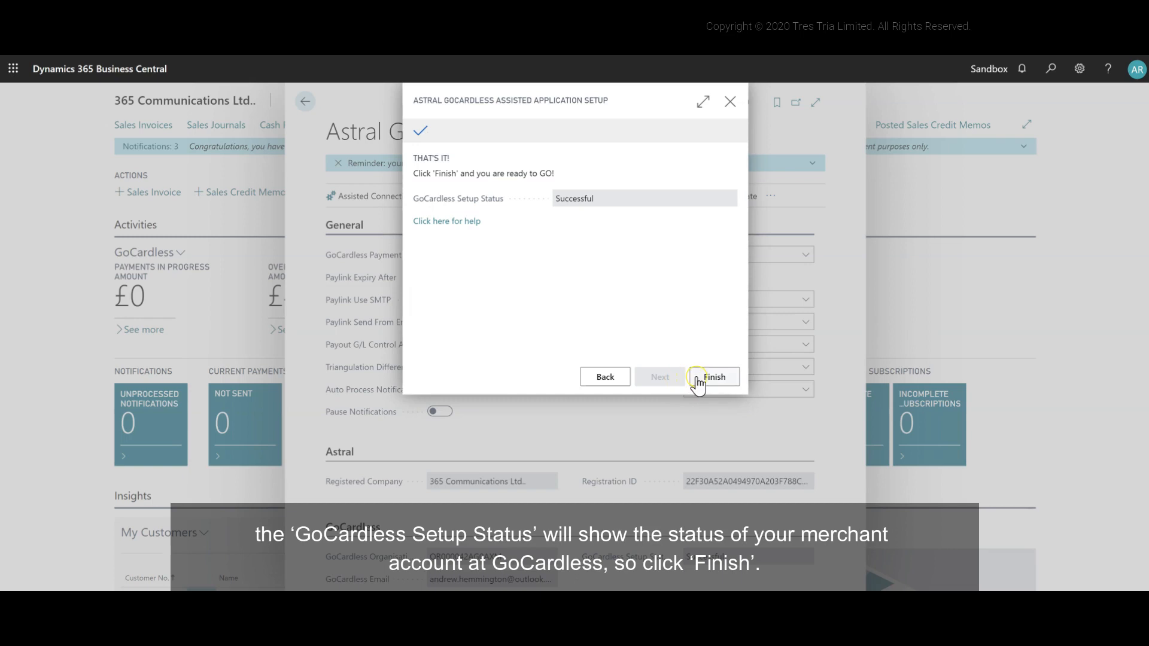
Step: Finish the assisted application setup and close the Astral GoCardless Setup page to return to the role centre
{"action": "left_click", "coordinate": [697, 378]}
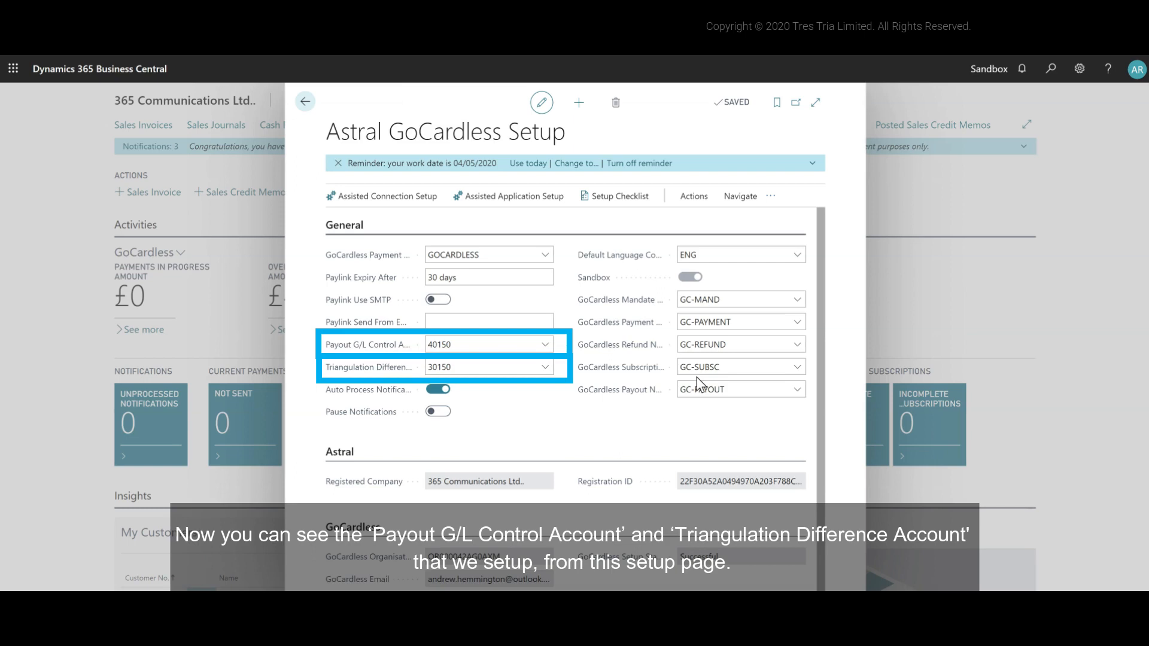
{"action": "left_click", "coordinate": [480, 284]}
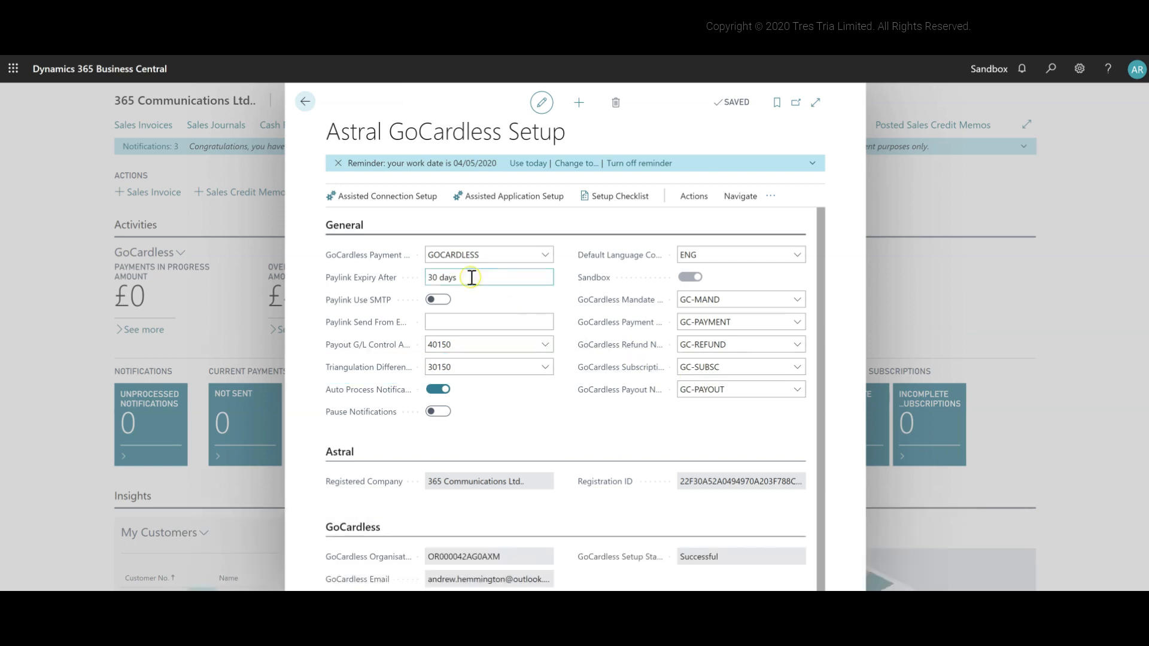
{"action": "left_click", "coordinate": [305, 102]}
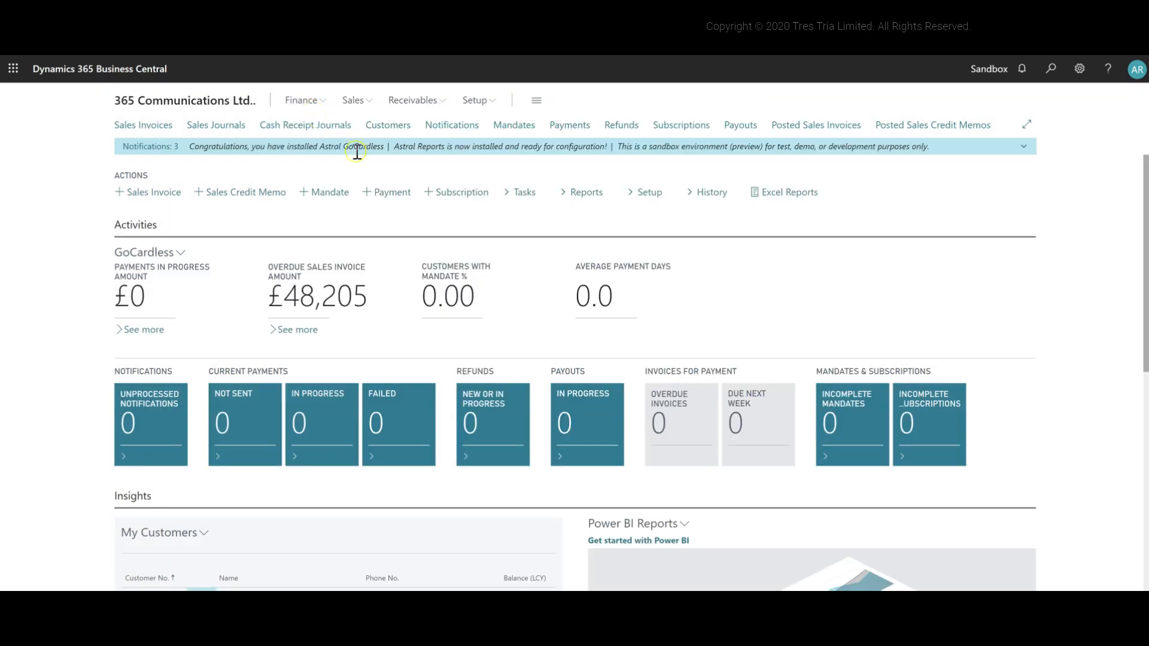